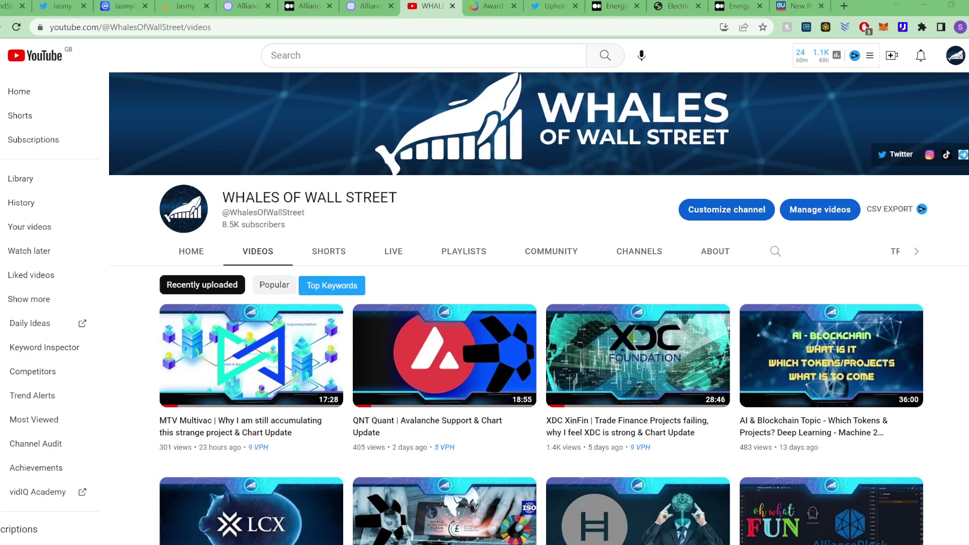
# Scroll the Whales of Wall Street Videos tab to reveal the second row, including the LCX and HBAR uploads
pyautogui.scroll(-2, 465, 397)
pyautogui.scroll(1, 464, 397)
pyautogui.scroll(-1, 464, 397)
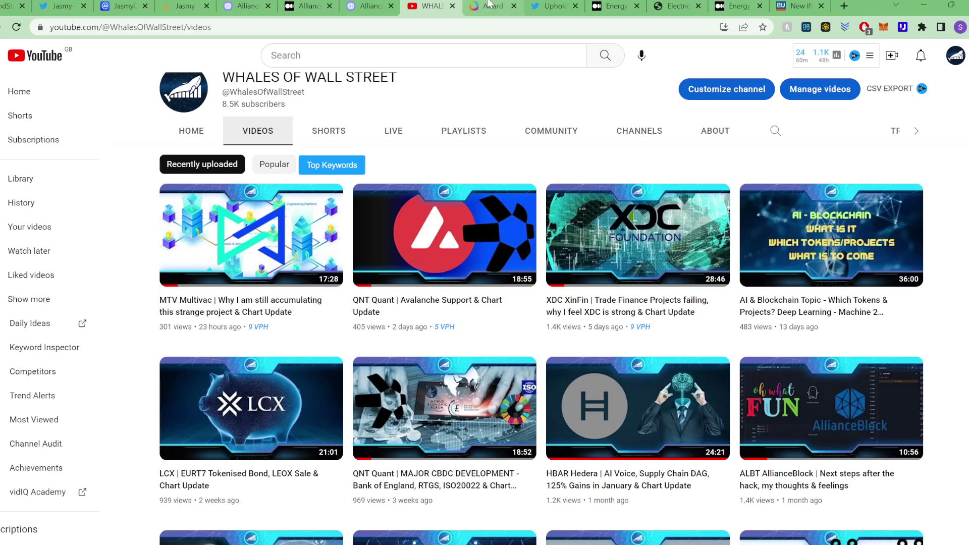
# Switch to Uphold's Energy Web Twitter Spaces tweet and scroll to its image and March 7th, 2023 date
pyautogui.click(554, 5)
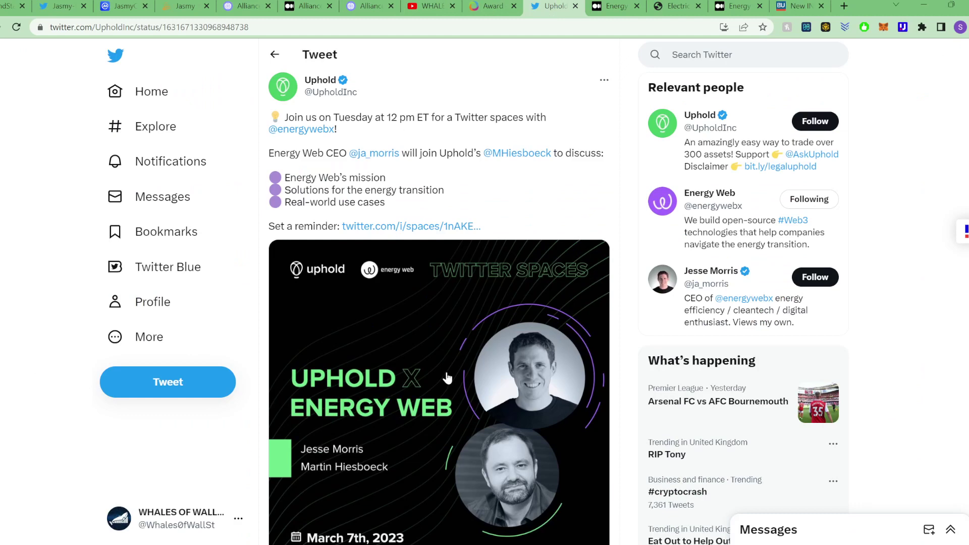
pyautogui.scroll(-3, 462, 310)
pyautogui.scroll(3, 460, 309)
pyautogui.scroll(-1, 424, 374)
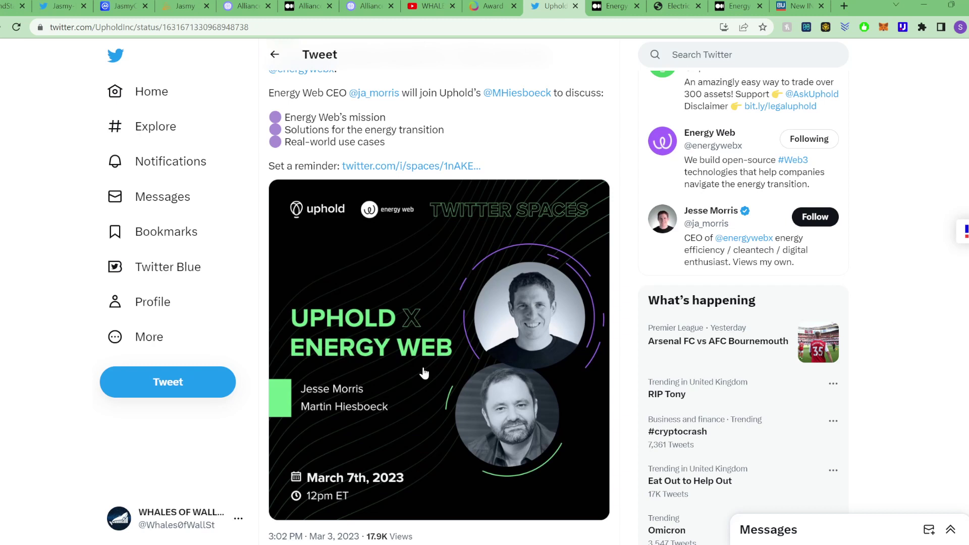
pyautogui.scroll(1, 424, 374)
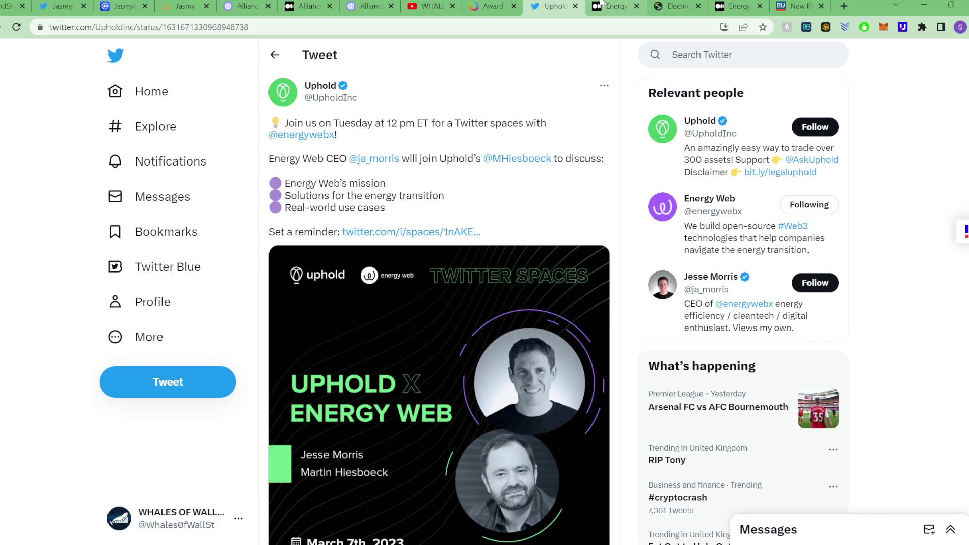
pyautogui.click(601, 4)
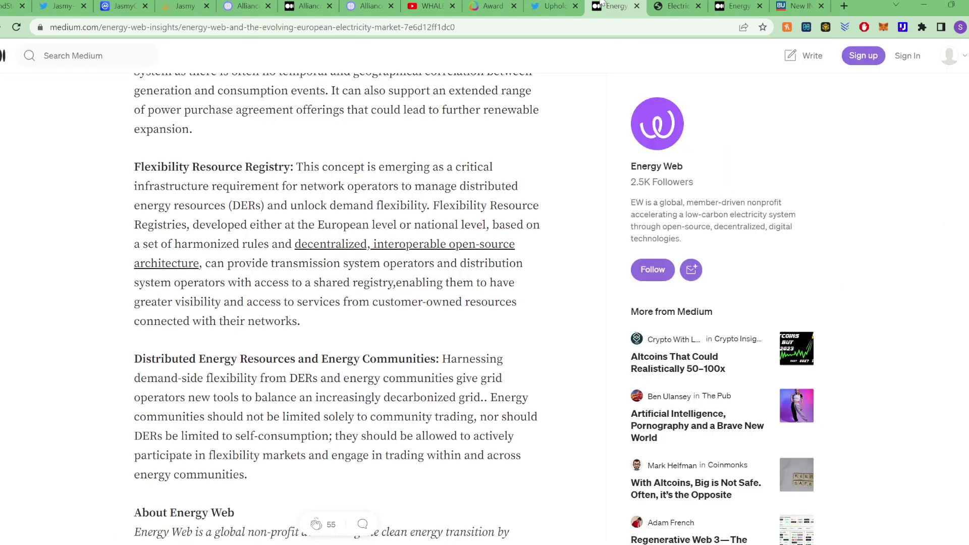
pyautogui.click(549, 5)
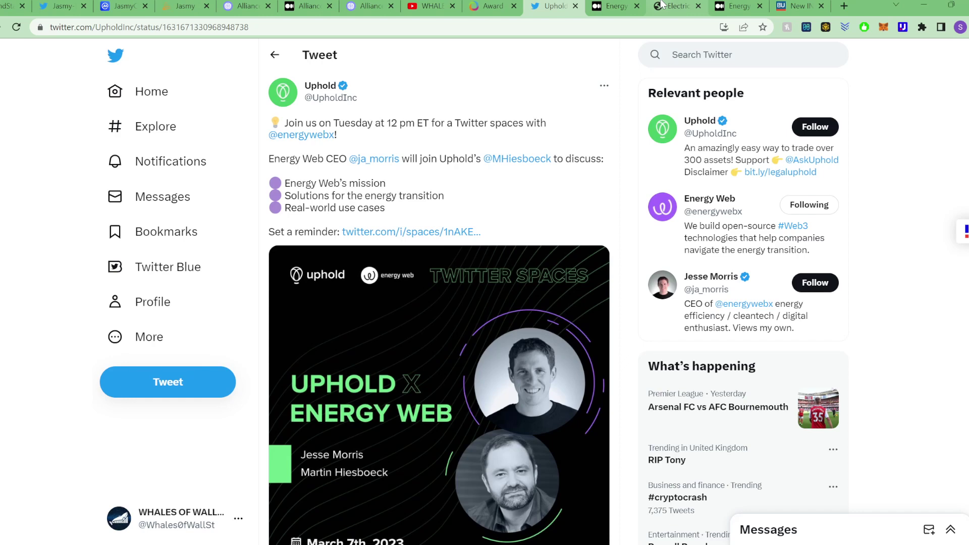
# Accept all cookies on the EU electricity market consultation page, then go back to the Energy Web Medium article
pyautogui.click(662, 4)
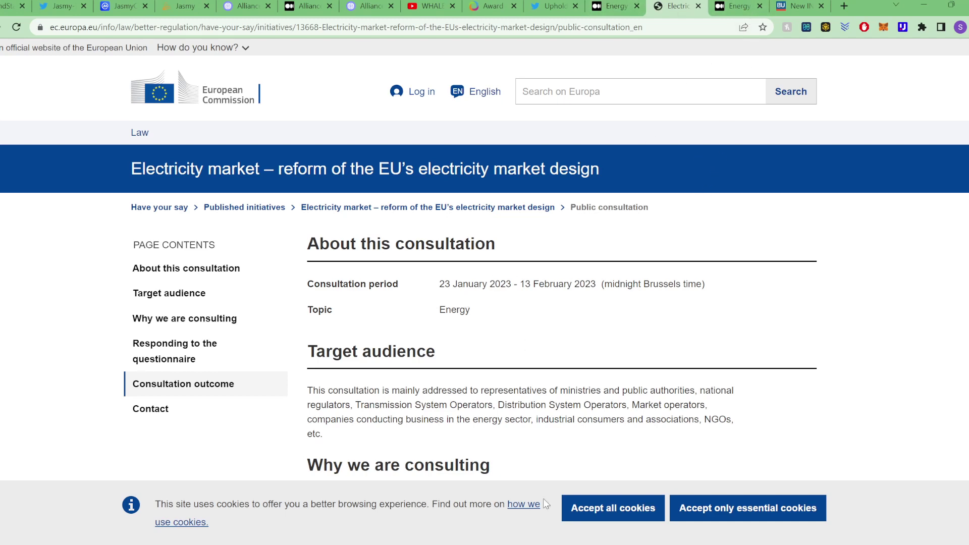
pyautogui.click(595, 511)
pyautogui.scroll(-5, 548, 312)
pyautogui.scroll(4, 548, 312)
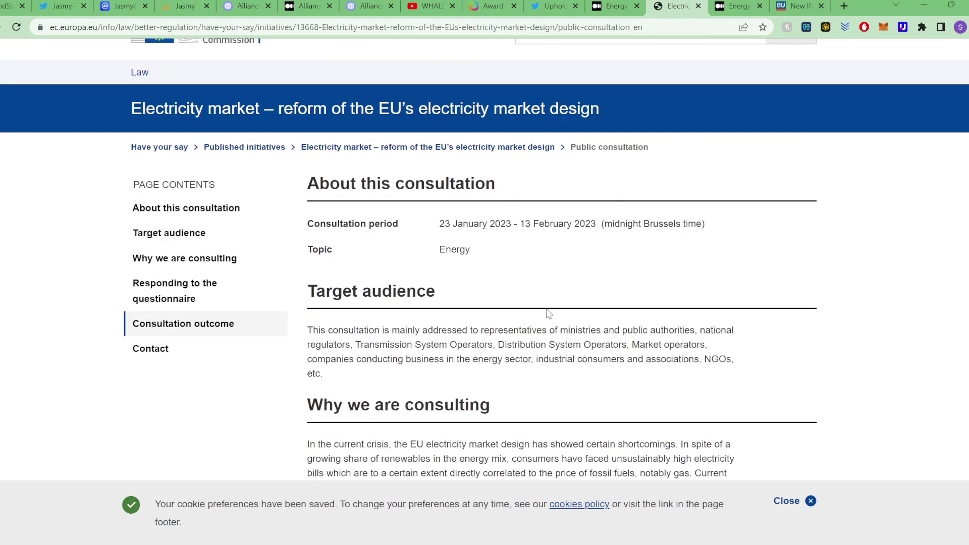
pyautogui.click(736, 6)
# Switch to the DevelopmentAid award page for the LIFE21-CET-SMARTSERV-InEExS project
pyautogui.click(611, 5)
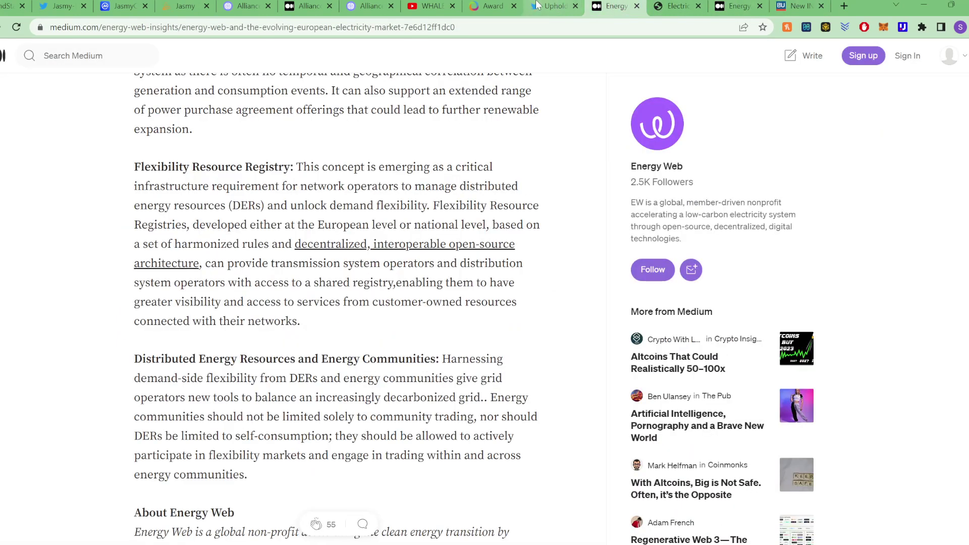
pyautogui.click(488, 5)
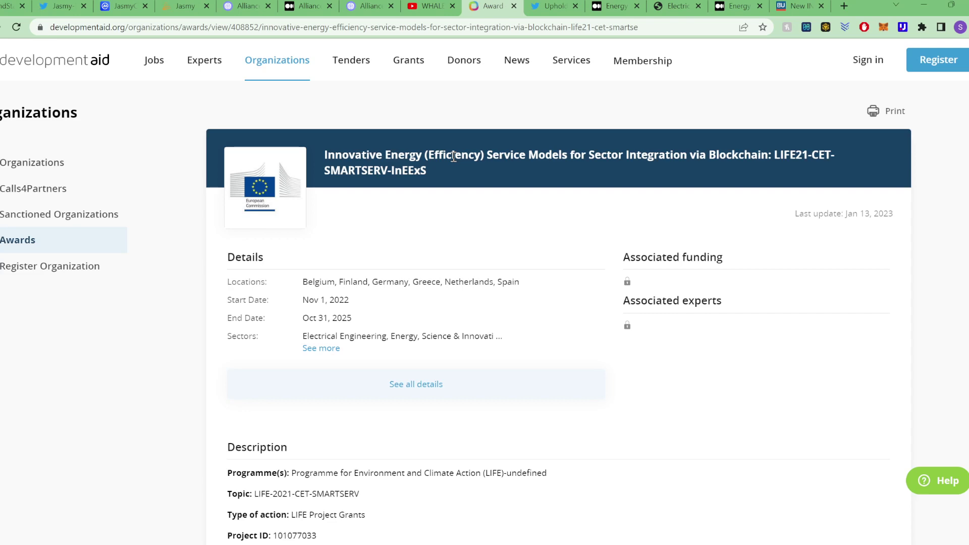
pyautogui.scroll(-3, 400, 353)
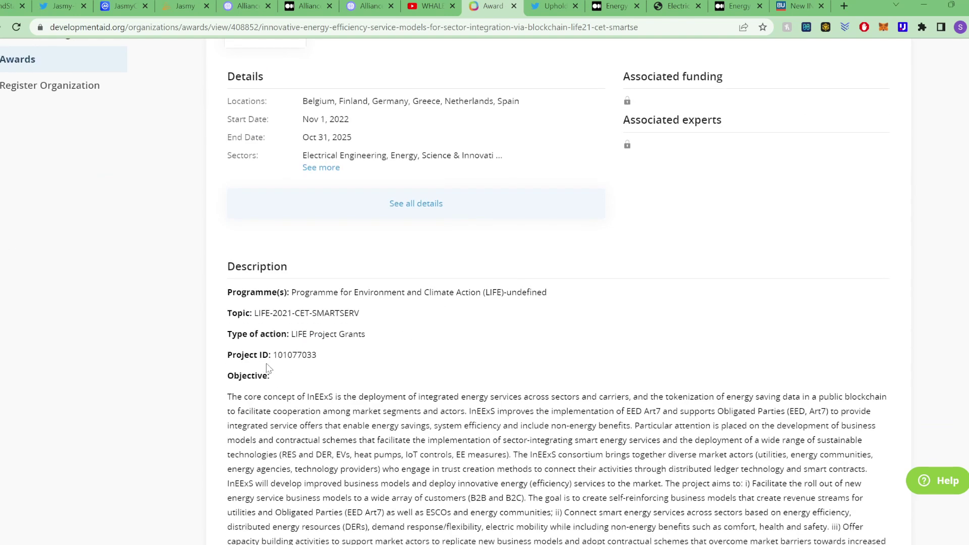
pyautogui.moveTo(272, 357); pyautogui.dragTo(325, 356)
pyautogui.click(320, 360)
pyautogui.scroll(3, 456, 274)
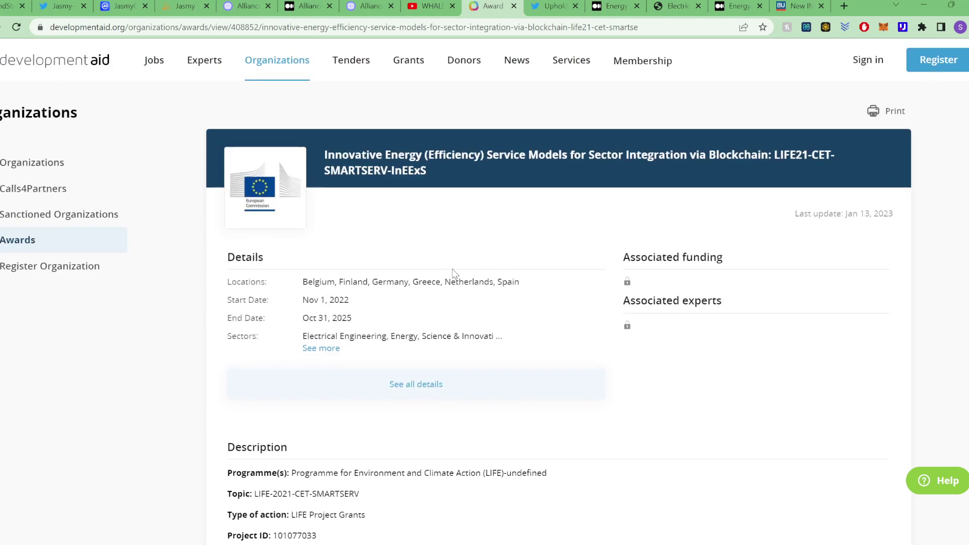
# Highlight the award's listed project locations and scroll down to the Description section
pyautogui.moveTo(307, 284); pyautogui.dragTo(497, 282)
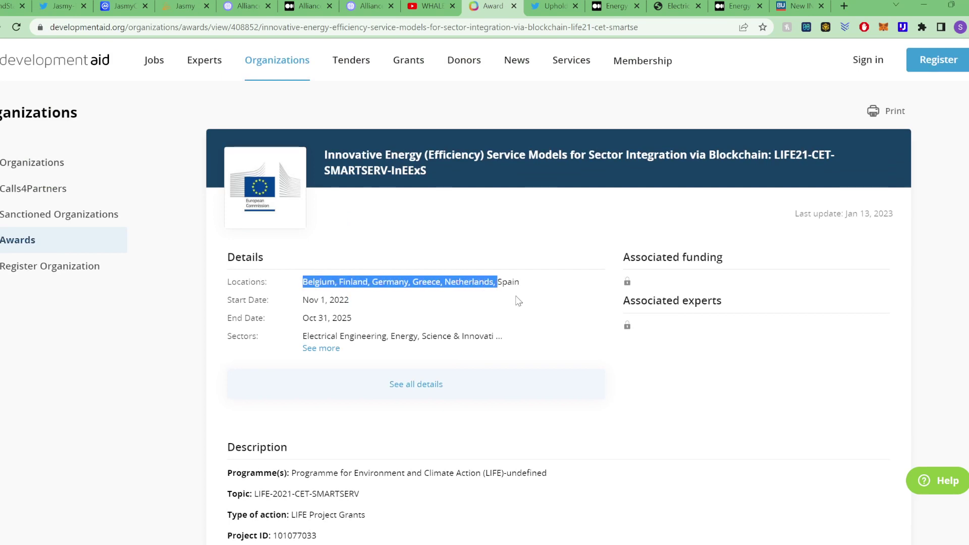
pyautogui.scroll(-1, 532, 345)
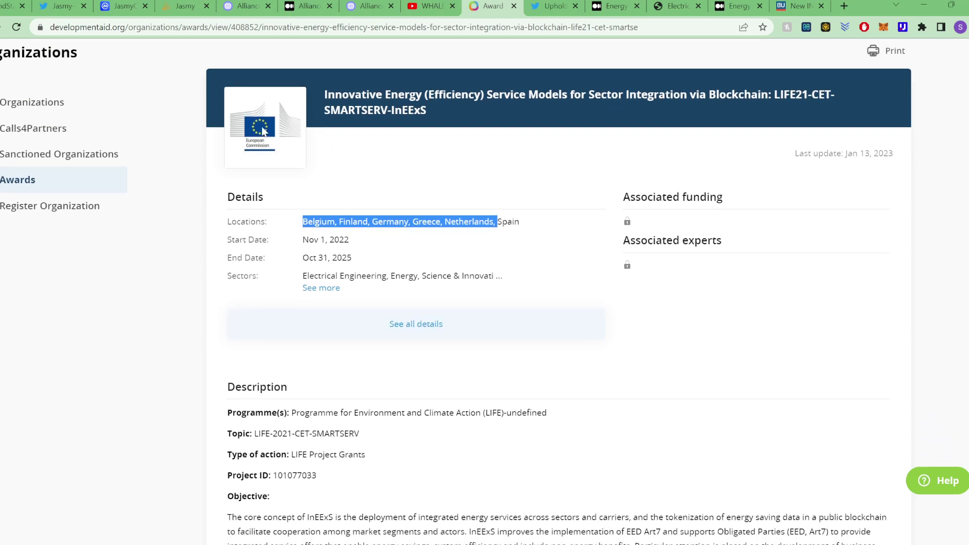
pyautogui.scroll(1, 248, 174)
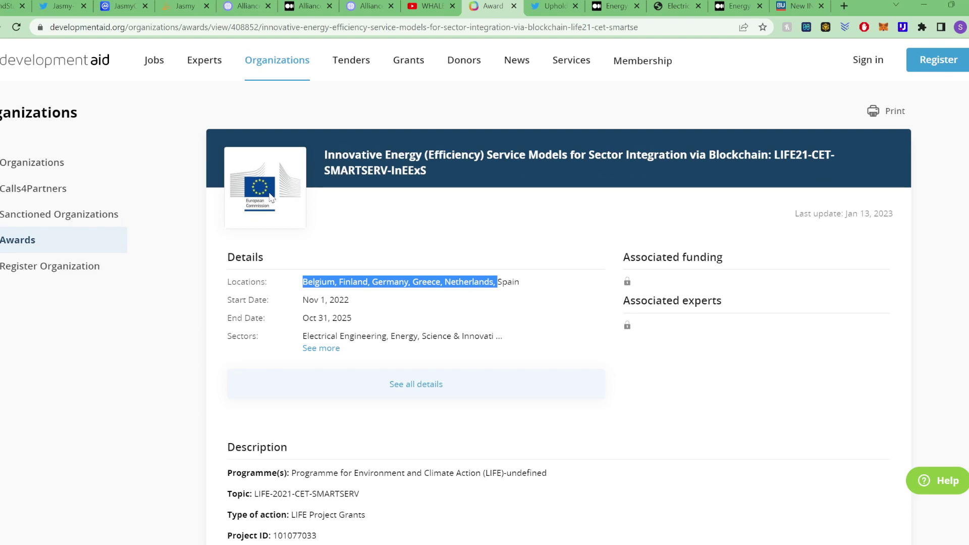
pyautogui.scroll(-5, 353, 257)
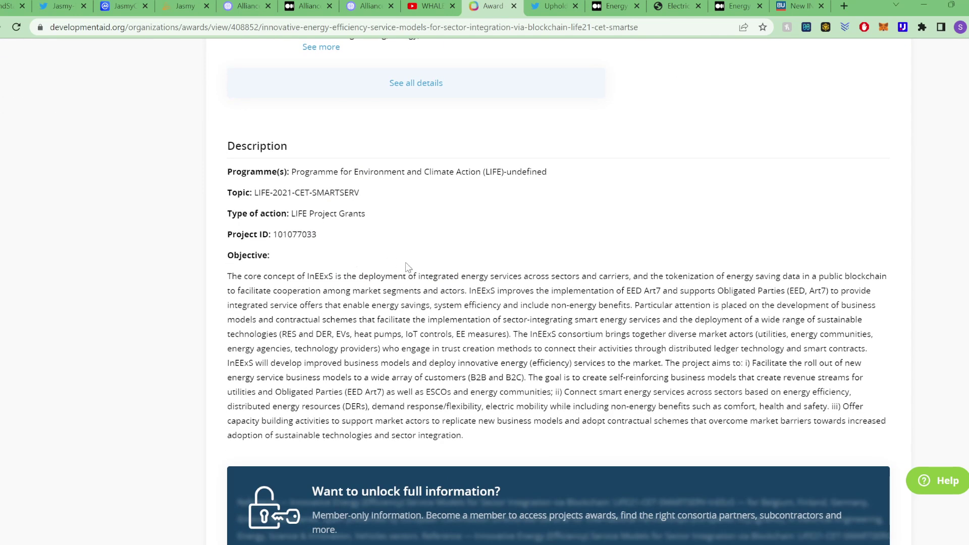
# Highlight 'B2B and B2C' in the InEExS project objective, then leave the award page
pyautogui.moveTo(473, 374); pyautogui.dragTo(521, 374)
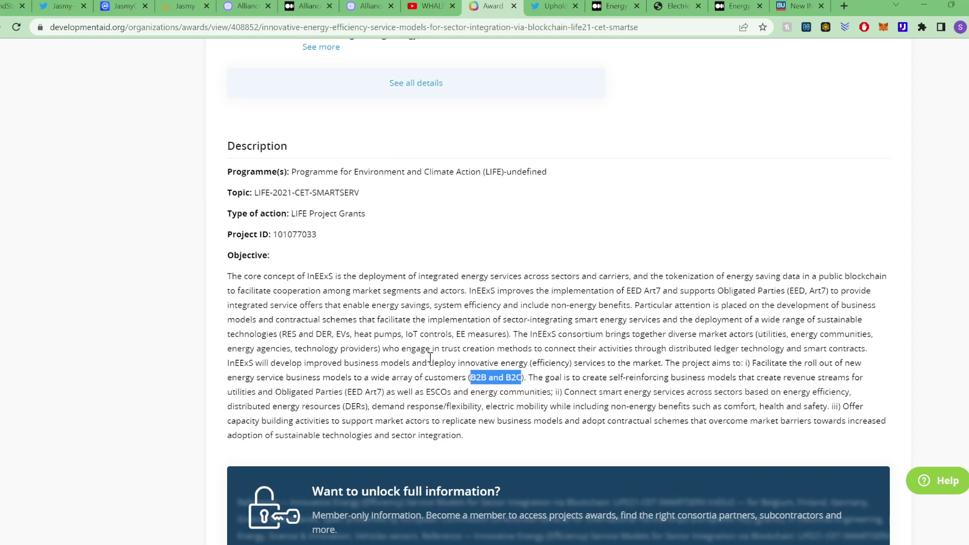
pyautogui.click(510, 376)
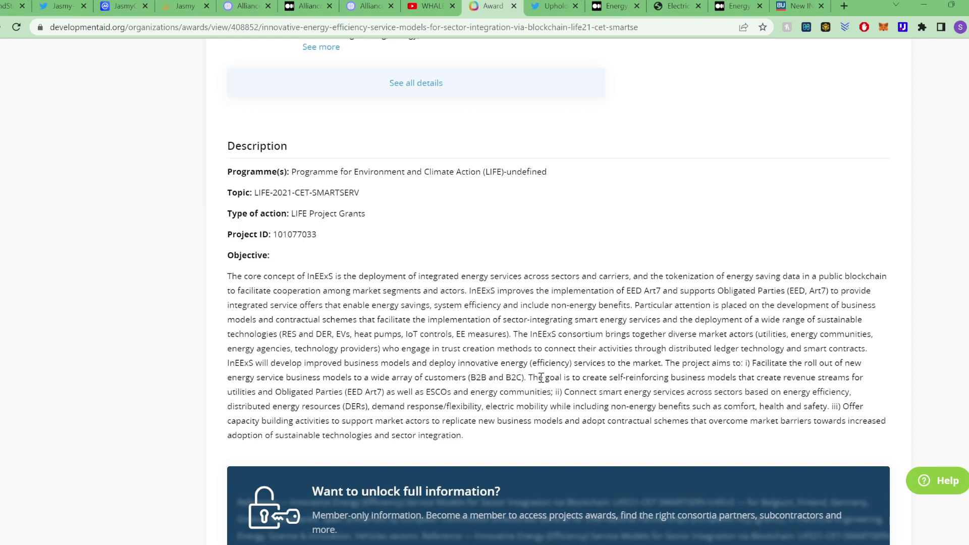
pyautogui.moveTo(515, 377); pyautogui.dragTo(470, 379)
pyautogui.click(512, 378)
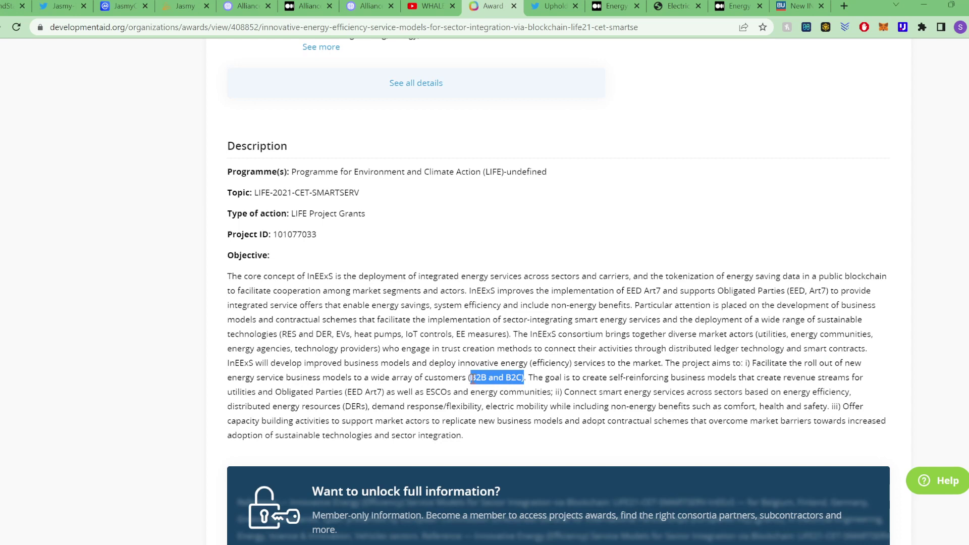
pyautogui.scroll(-3, 513, 298)
pyautogui.scroll(3, 513, 305)
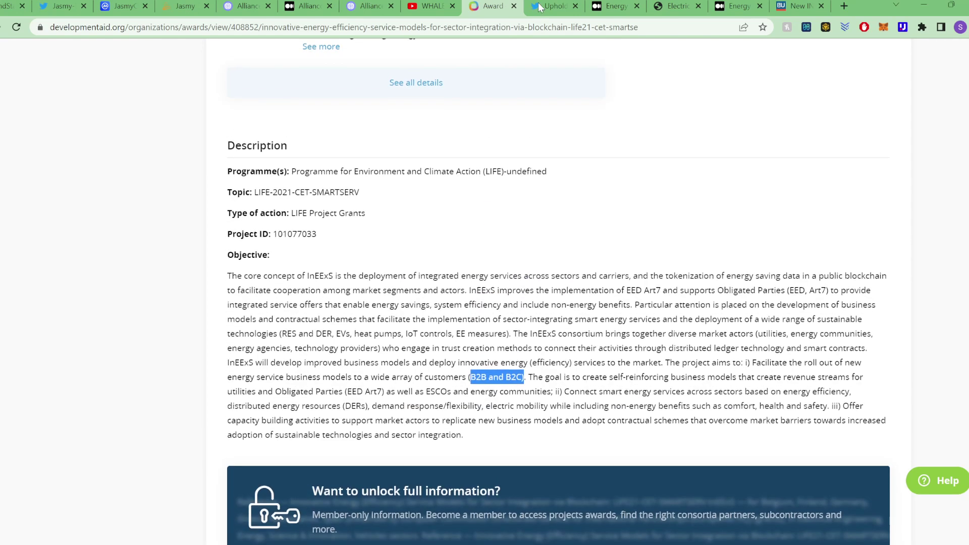
pyautogui.click(552, 6)
# Return to Medium and scroll up to the title 'Energy Web and the Evolving European Electricity Market'
pyautogui.click(613, 7)
pyautogui.scroll(7, 383, 312)
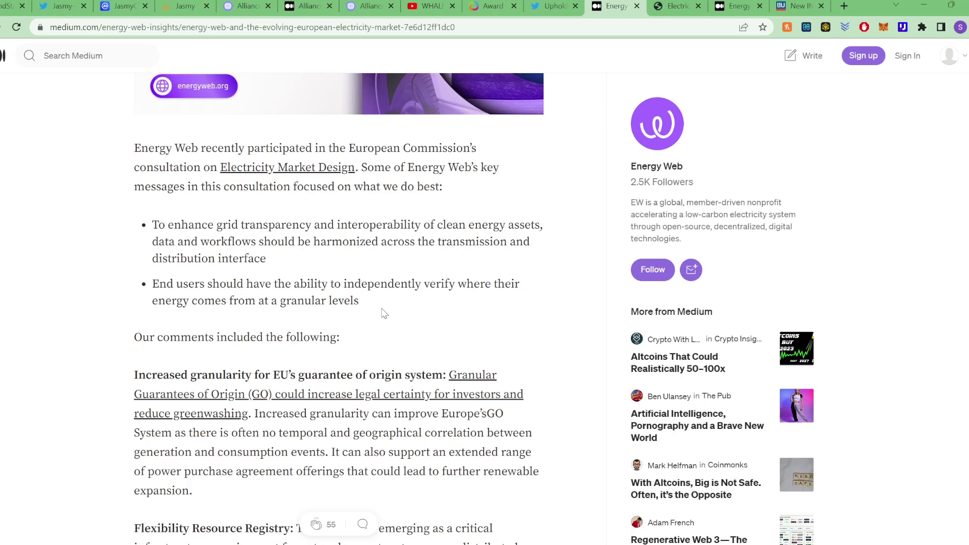
pyautogui.scroll(5, 380, 309)
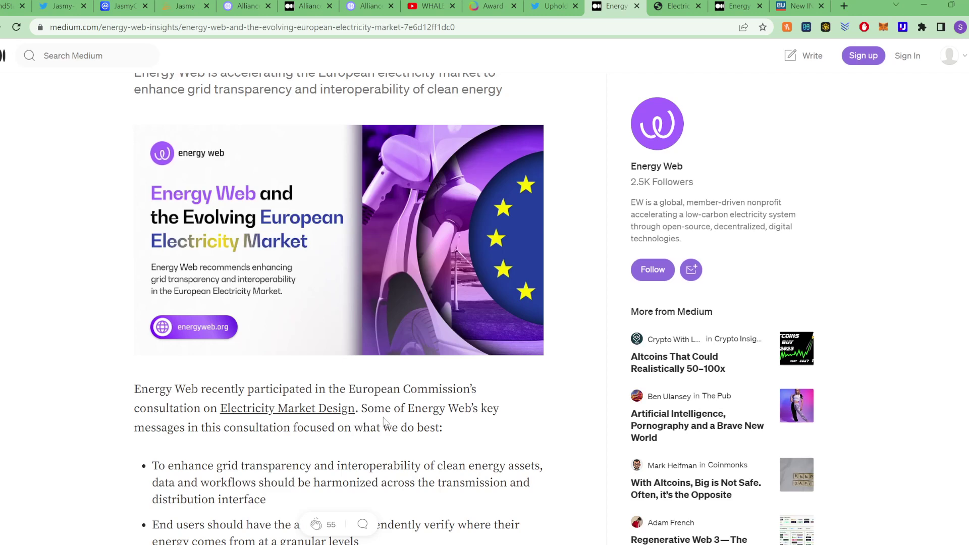
pyautogui.scroll(4, 382, 416)
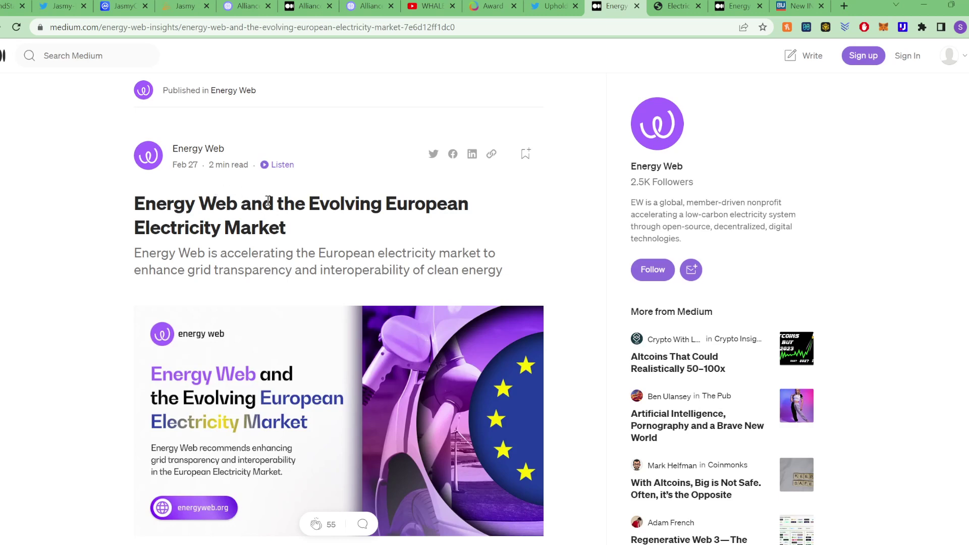
pyautogui.scroll(-6, 278, 196)
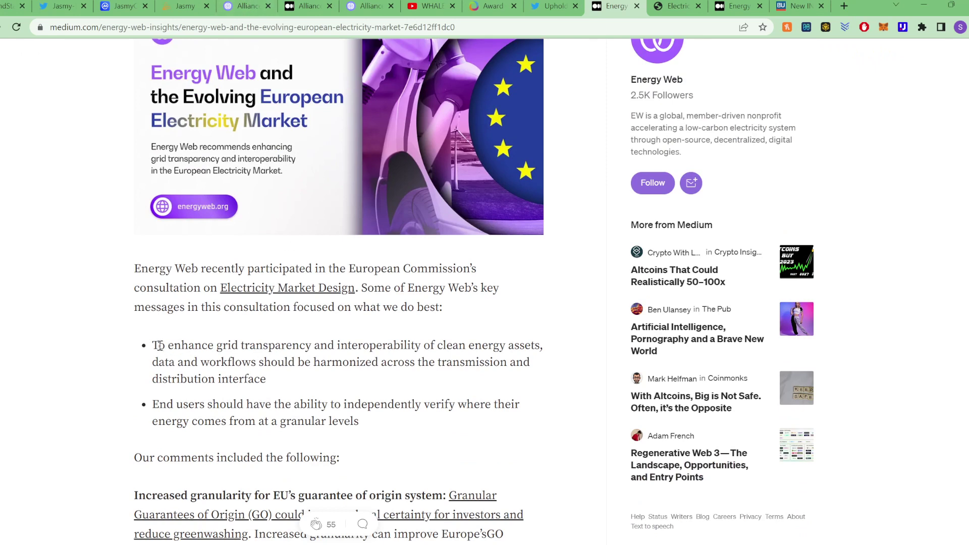
pyautogui.moveTo(157, 345); pyautogui.dragTo(260, 345)
pyautogui.click(265, 342)
pyautogui.moveTo(286, 423); pyautogui.dragTo(359, 423)
pyautogui.click(359, 437)
pyautogui.scroll(-1, 357, 399)
pyautogui.scroll(4, 386, 337)
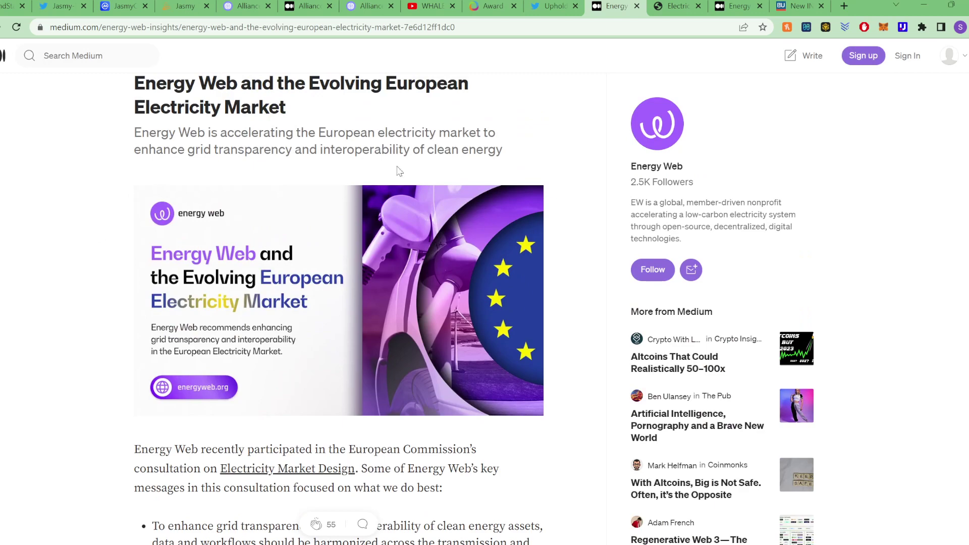
pyautogui.scroll(3, 302, 353)
pyautogui.scroll(-10, 342, 350)
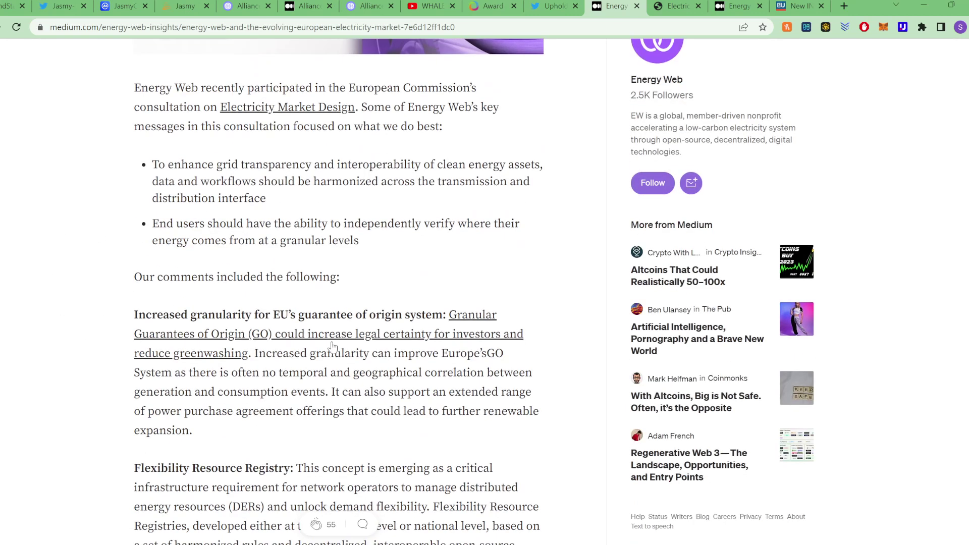
pyautogui.scroll(-10, 331, 347)
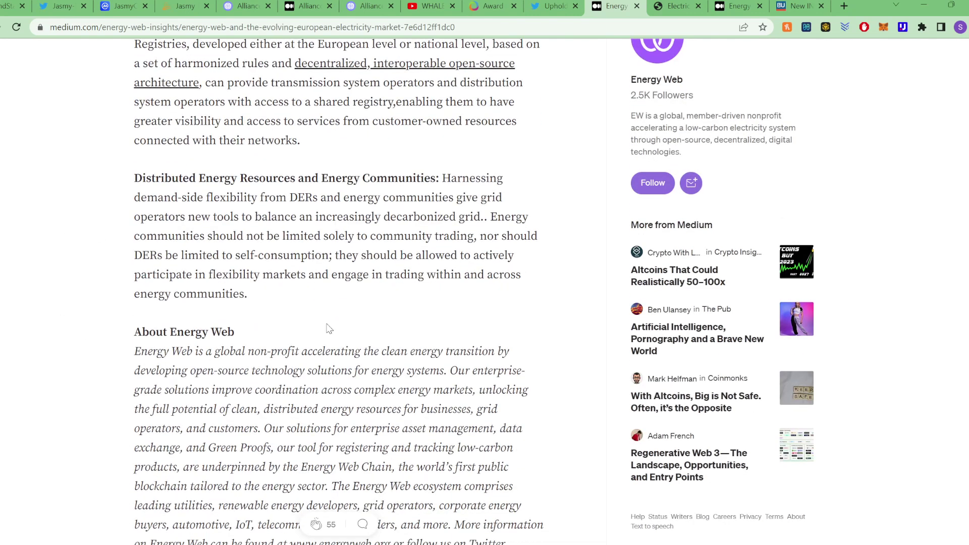
pyautogui.scroll(3, 328, 326)
pyautogui.moveTo(207, 298); pyautogui.dragTo(436, 299)
pyautogui.click(437, 302)
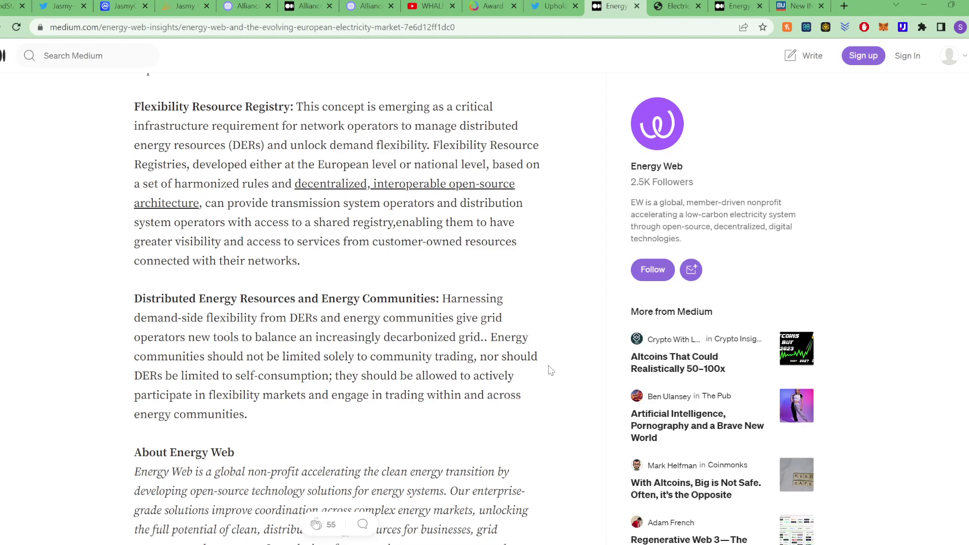
pyautogui.scroll(-7, 504, 375)
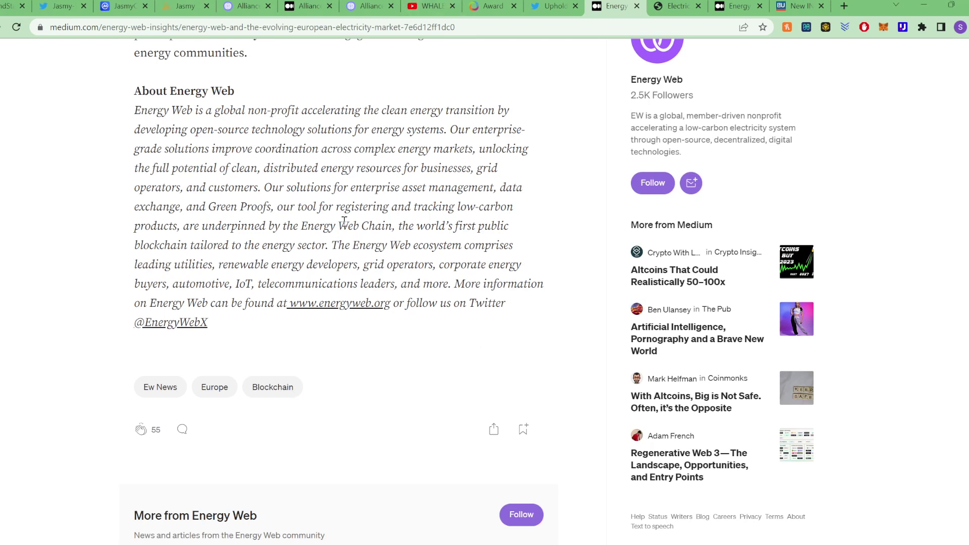
# Highlight the Energy Web ecosystem sentences and member list in the About section, clearing each selection
pyautogui.moveTo(338, 245); pyautogui.dragTo(510, 276)
pyautogui.click(502, 247)
pyautogui.moveTo(401, 245); pyautogui.dragTo(535, 270)
pyautogui.click(336, 277)
pyautogui.moveTo(179, 284); pyautogui.dragTo(455, 283)
pyautogui.click(455, 282)
pyautogui.click(665, 11)
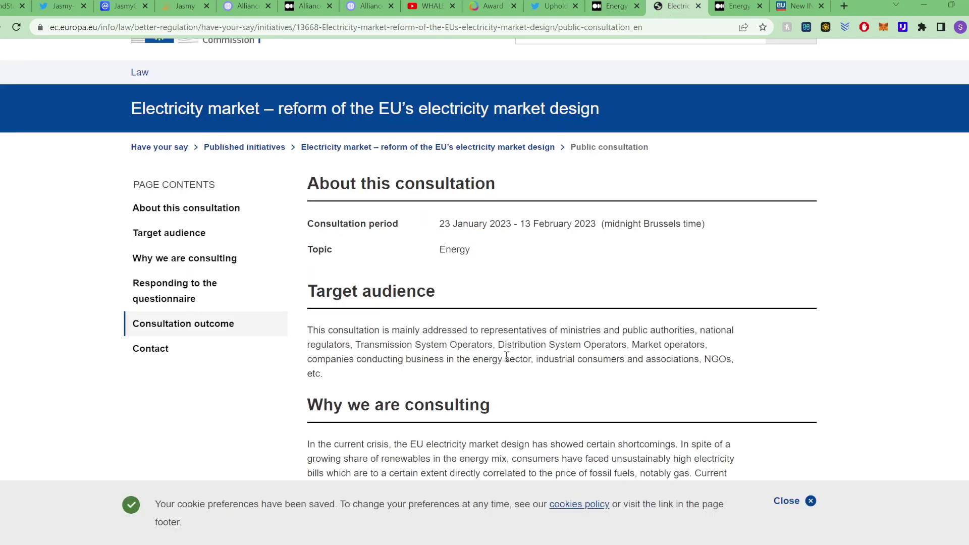
pyautogui.scroll(2, 509, 347)
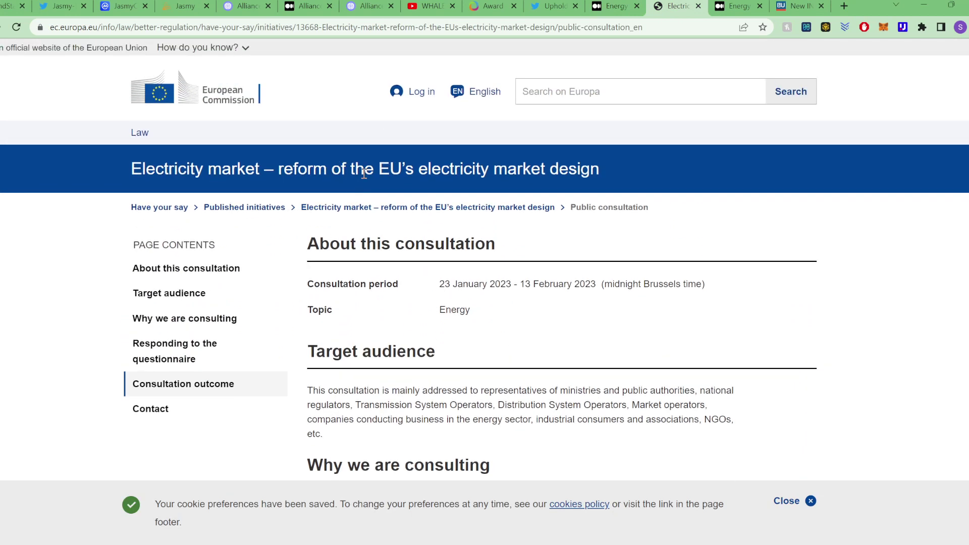
pyautogui.scroll(-4, 498, 172)
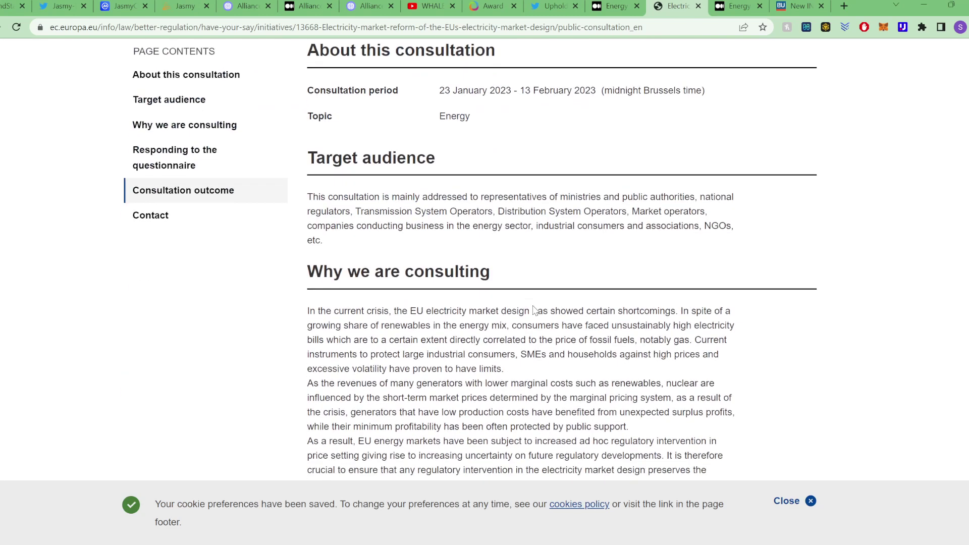
pyautogui.scroll(-3, 535, 309)
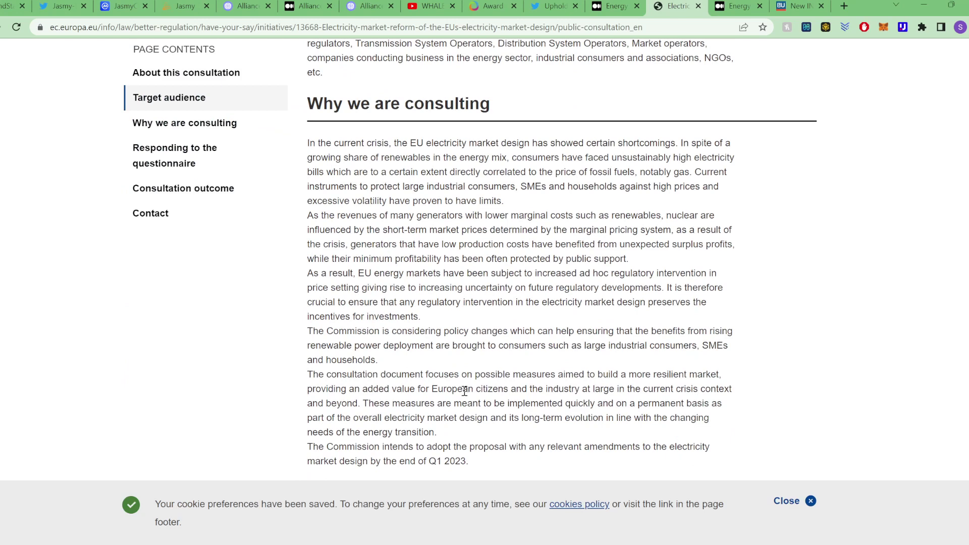
pyautogui.scroll(-2, 471, 394)
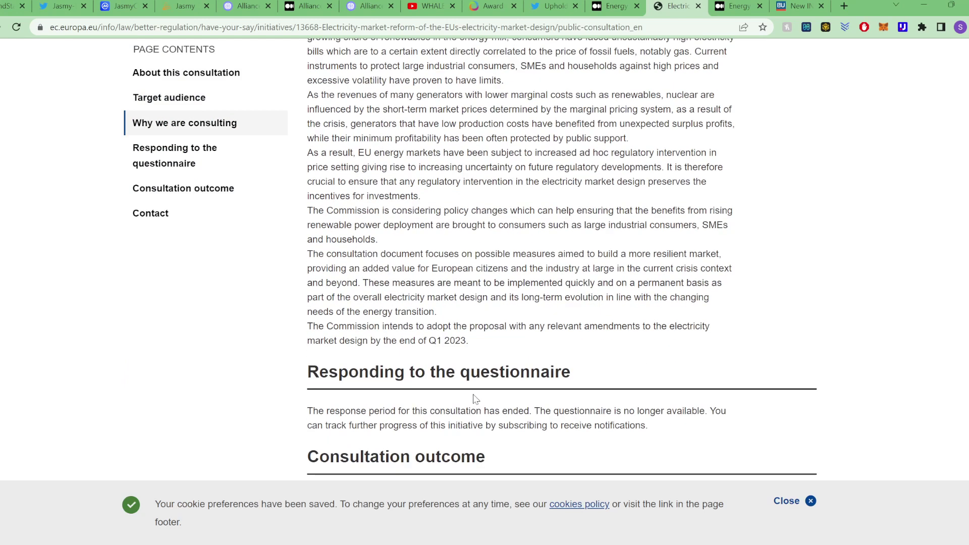
pyautogui.moveTo(328, 326); pyautogui.dragTo(701, 341)
pyautogui.click(701, 341)
pyautogui.moveTo(361, 341); pyautogui.dragTo(455, 341)
pyautogui.click(469, 343)
pyautogui.moveTo(362, 341); pyautogui.dragTo(478, 351)
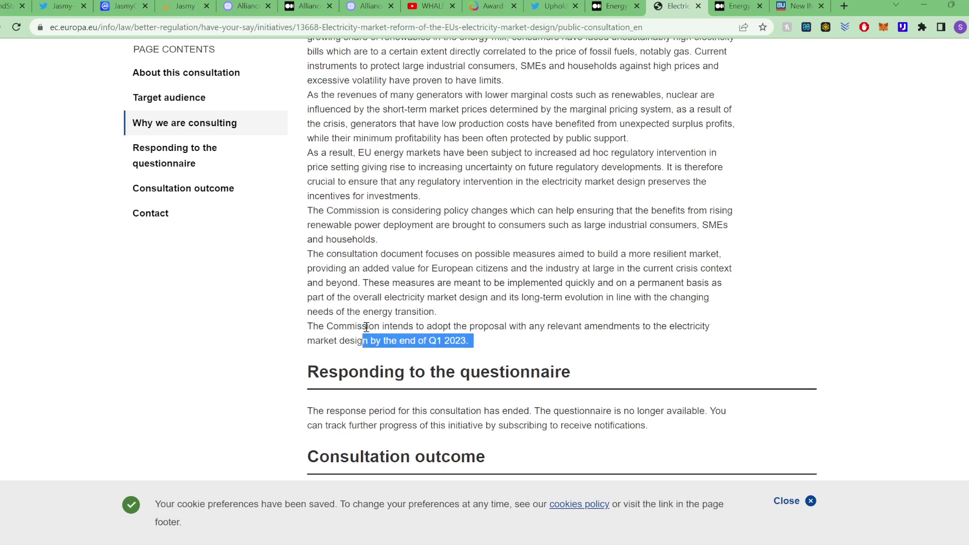
pyautogui.moveTo(355, 326); pyautogui.dragTo(676, 337)
# Close the cookie notice on the Have Your Say page and scroll to the end-of-Q1 2023 adoption timeline
pyautogui.scroll(3, 473, 353)
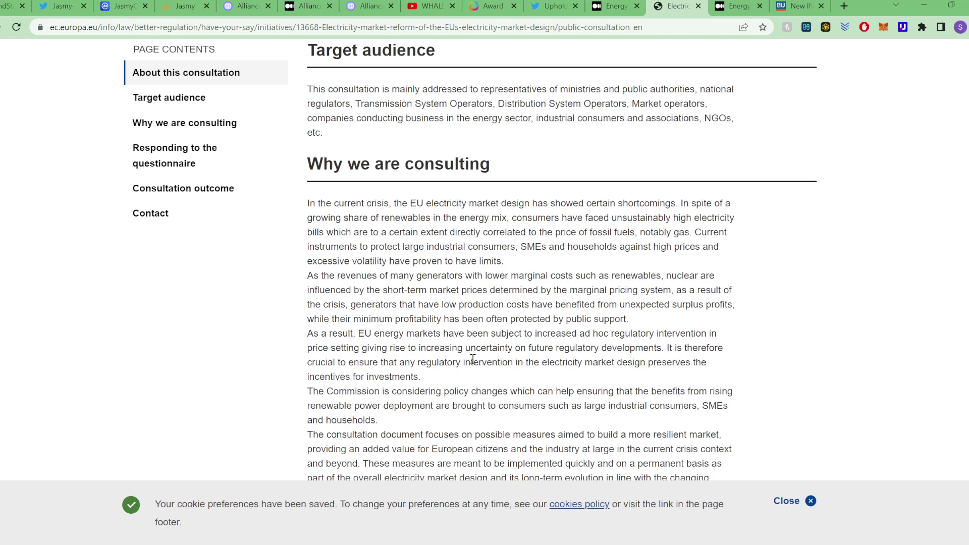
pyautogui.click(787, 500)
pyautogui.moveTo(674, 506); pyautogui.dragTo(355, 506)
pyautogui.scroll(-3, 329, 289)
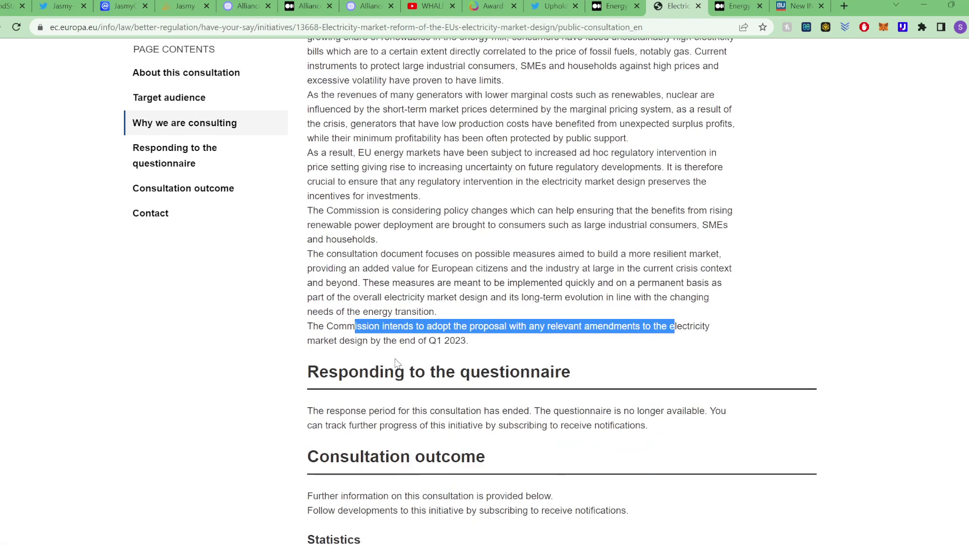
pyautogui.scroll(4, 423, 363)
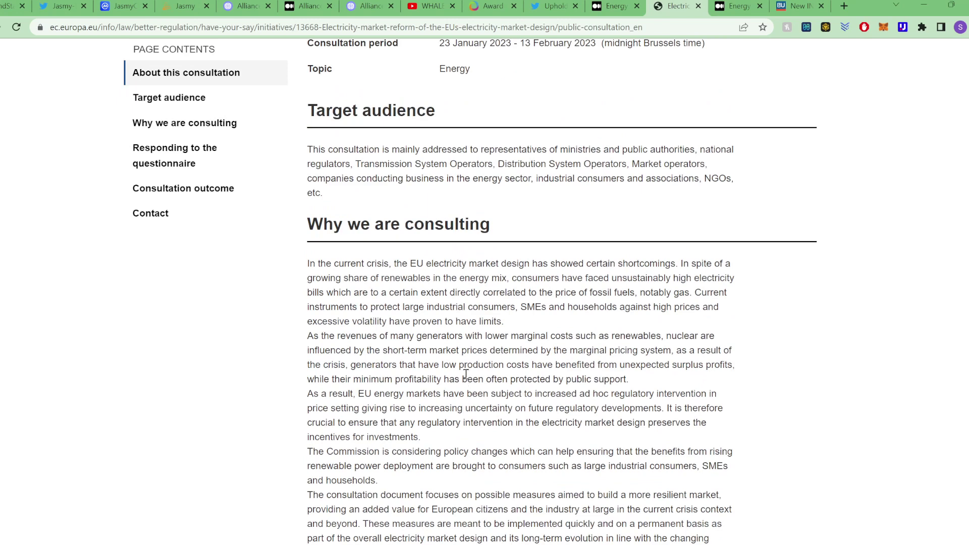
pyautogui.scroll(-2, 467, 366)
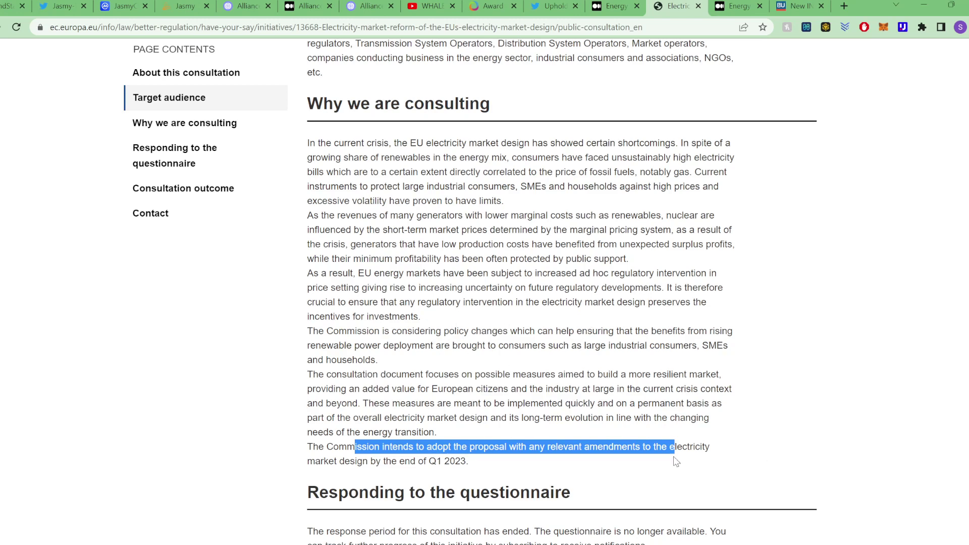
pyautogui.click(737, 7)
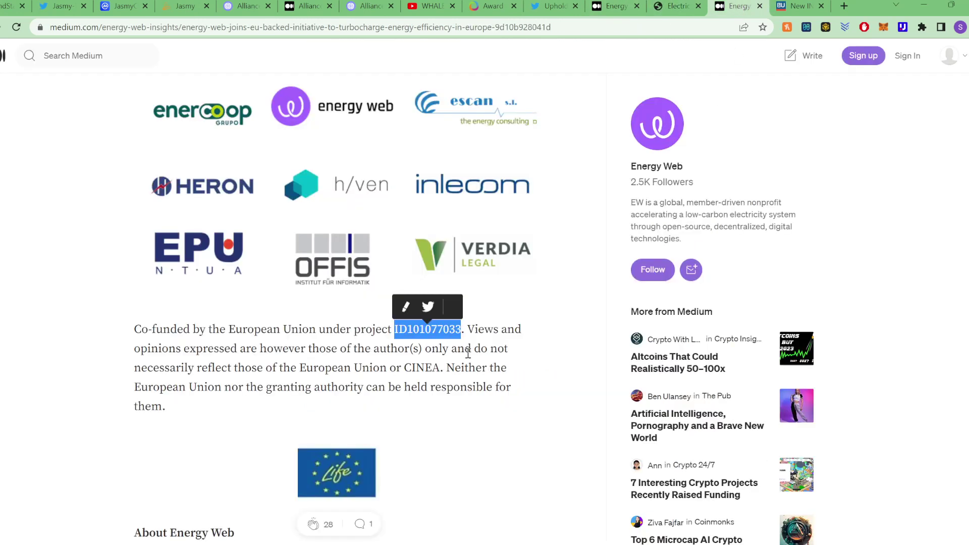
pyautogui.scroll(10, 406, 371)
pyautogui.scroll(-9, 425, 457)
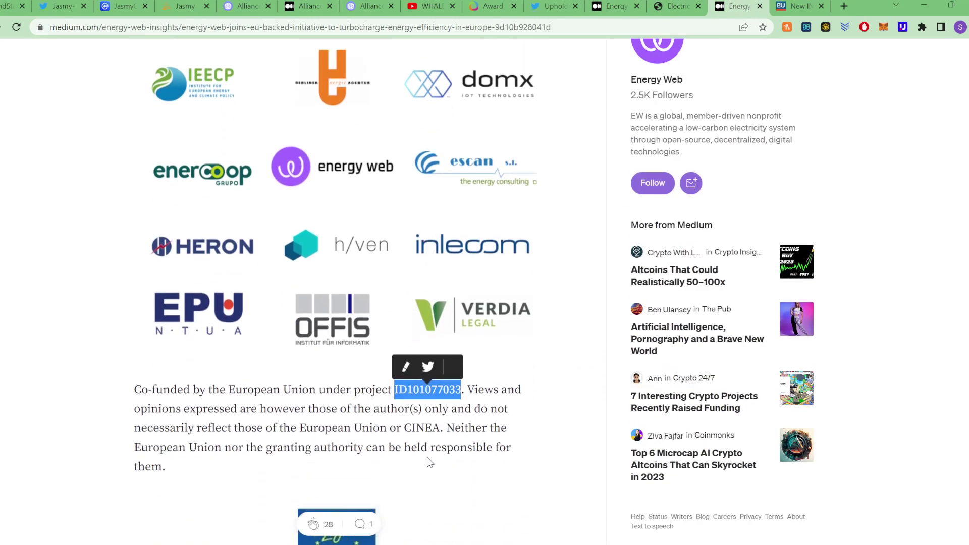
pyautogui.click(395, 387)
pyautogui.moveTo(393, 389); pyautogui.dragTo(487, 391)
pyautogui.click(90, 398)
pyautogui.moveTo(91, 399); pyautogui.dragTo(467, 389)
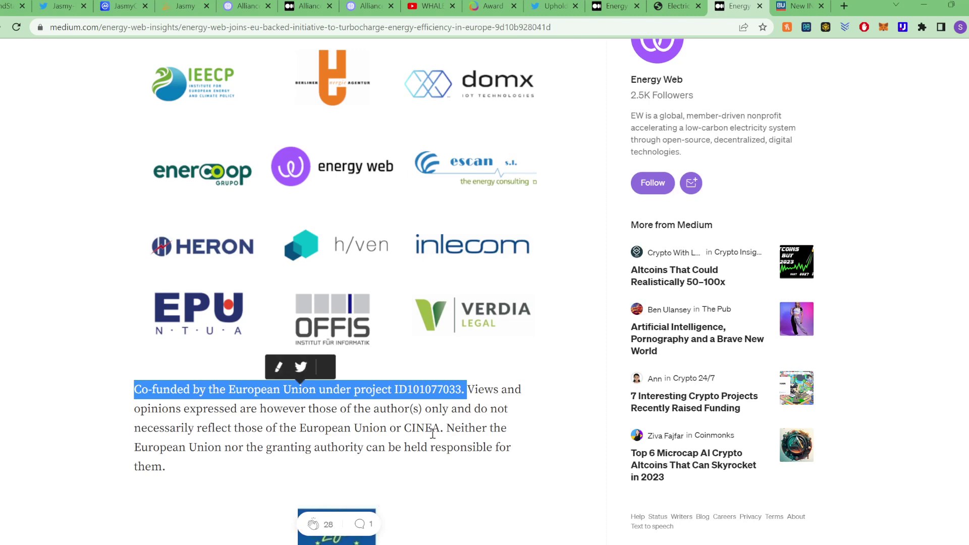
pyautogui.scroll(6, 422, 464)
pyautogui.scroll(-4, 252, 297)
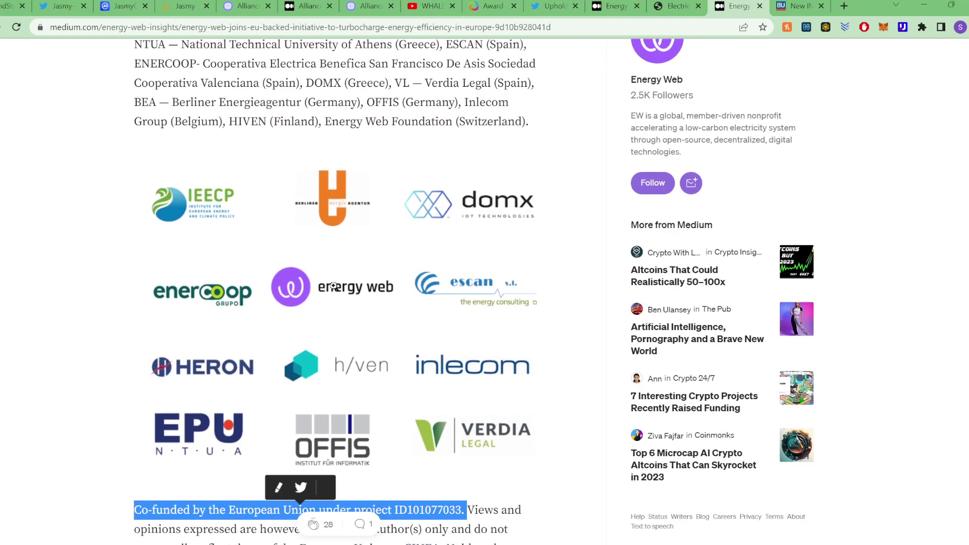
pyautogui.scroll(15, 270, 394)
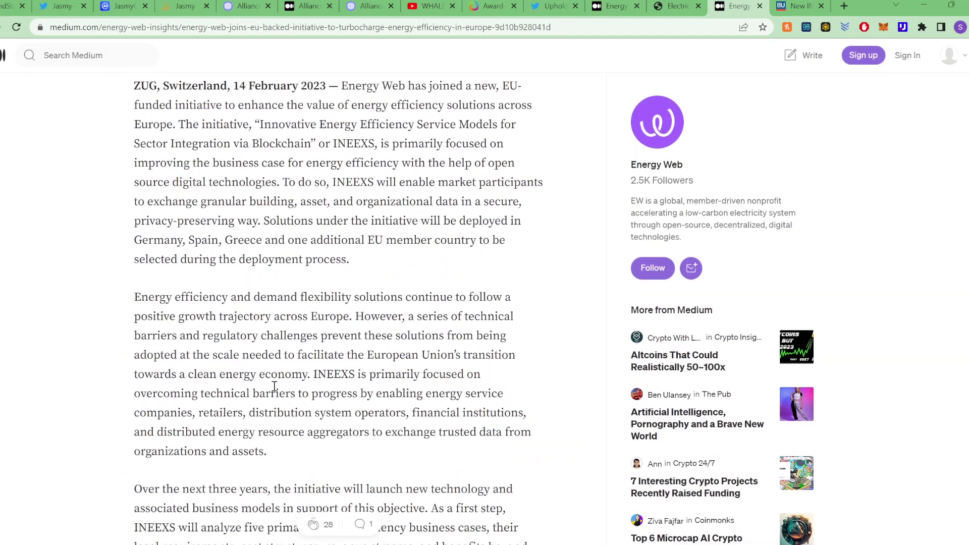
pyautogui.scroll(-15, 274, 386)
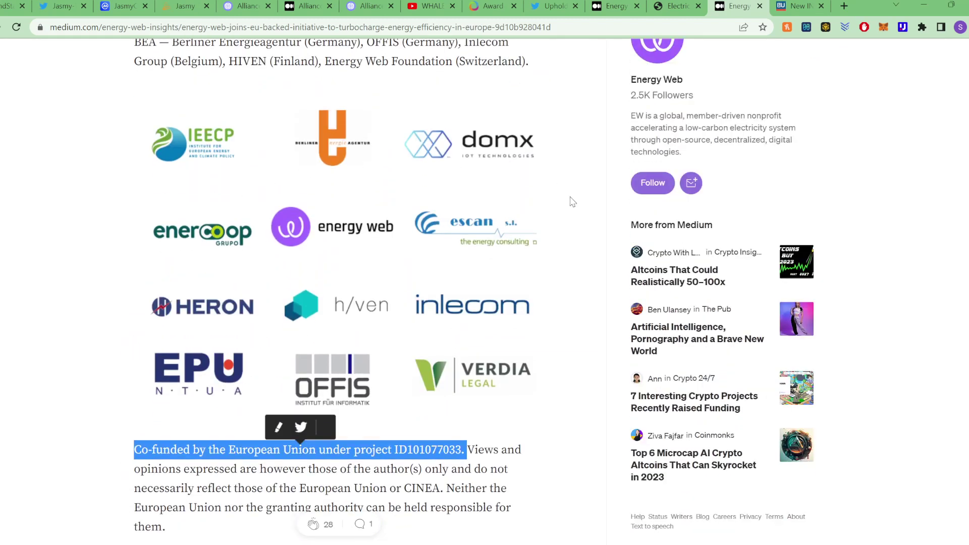
pyautogui.scroll(5, 379, 389)
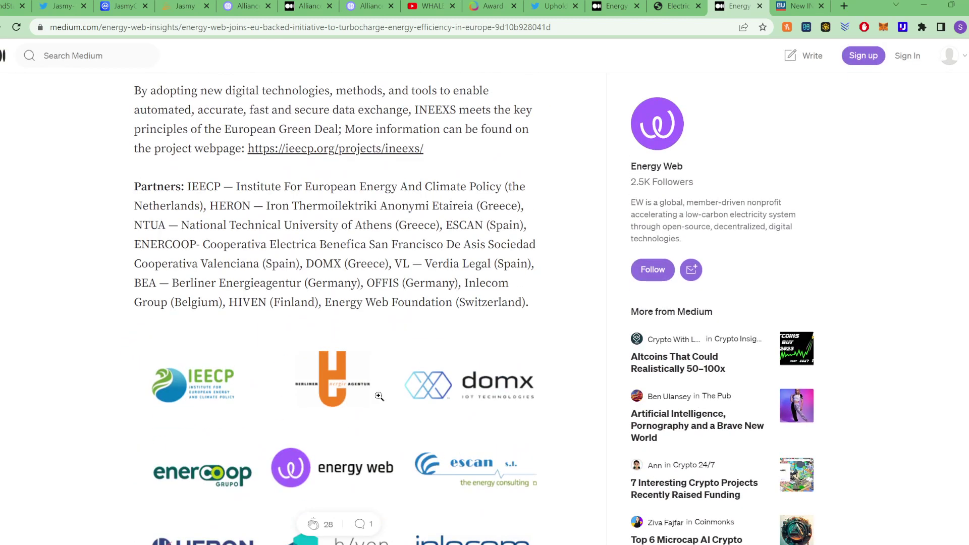
pyautogui.scroll(6, 379, 396)
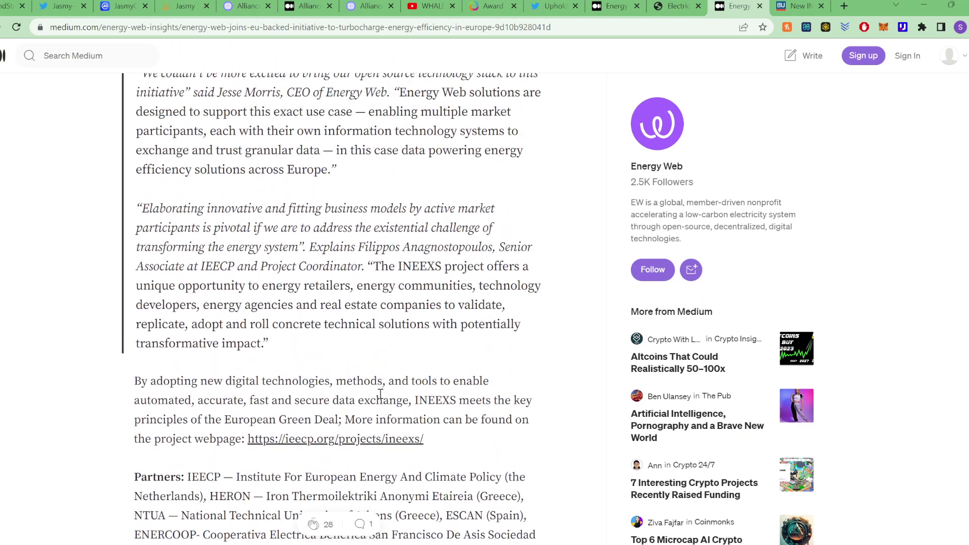
pyautogui.scroll(5, 380, 394)
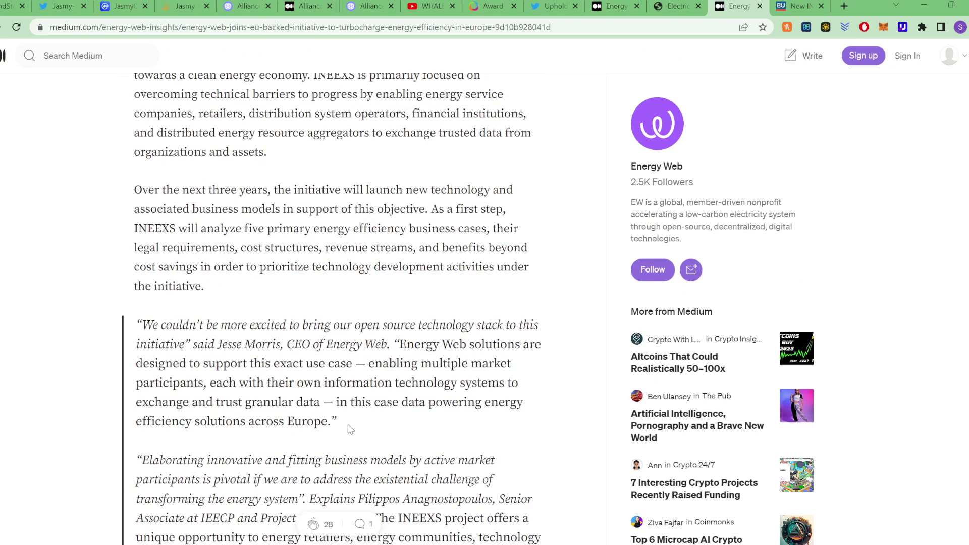
pyautogui.scroll(2, 352, 440)
pyautogui.scroll(3, 352, 440)
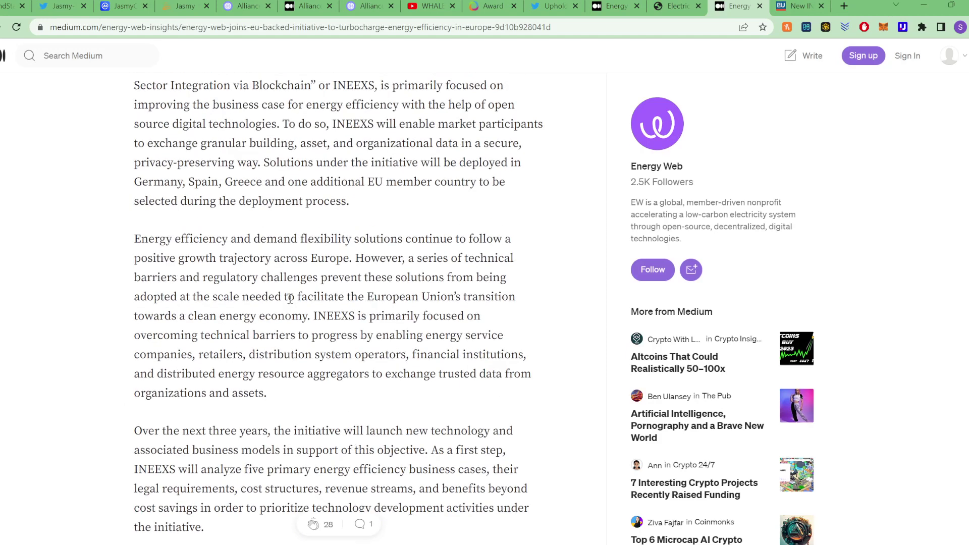
# Select phrases on the EU transition, clean energy economy and data-exchanging market participants, clearing each
pyautogui.moveTo(368, 297); pyautogui.dragTo(490, 298)
pyautogui.click(155, 321)
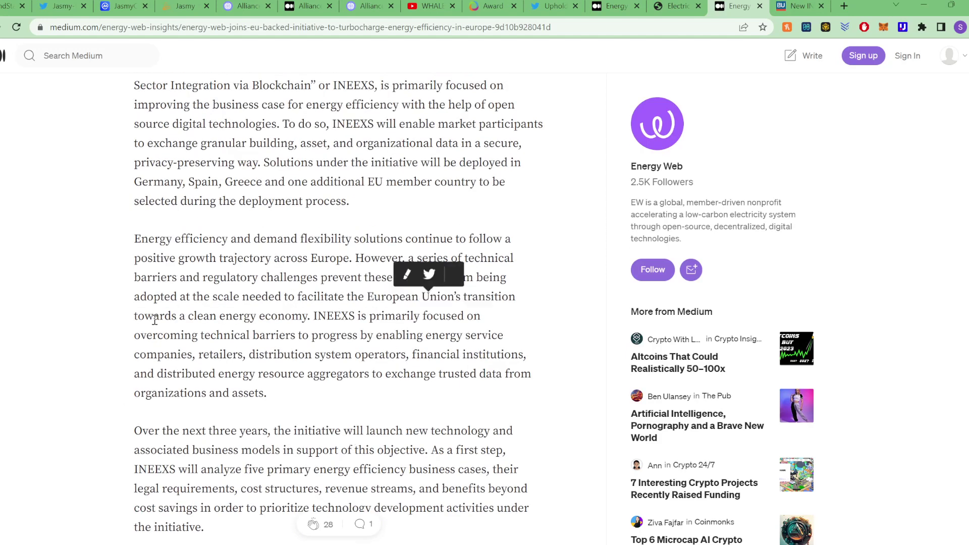
pyautogui.moveTo(154, 318); pyautogui.dragTo(292, 317)
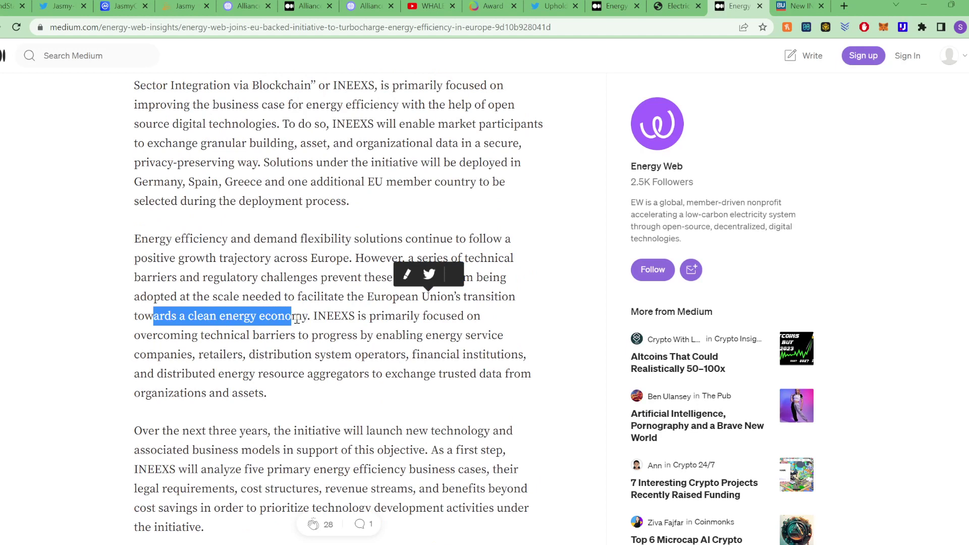
pyautogui.click(363, 389)
pyautogui.moveTo(238, 354); pyautogui.dragTo(428, 378)
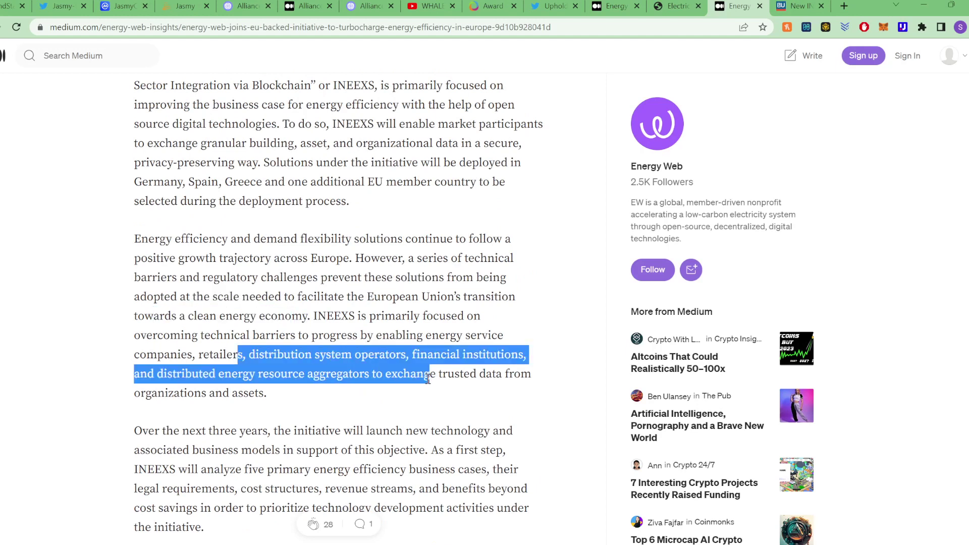
pyautogui.click(429, 391)
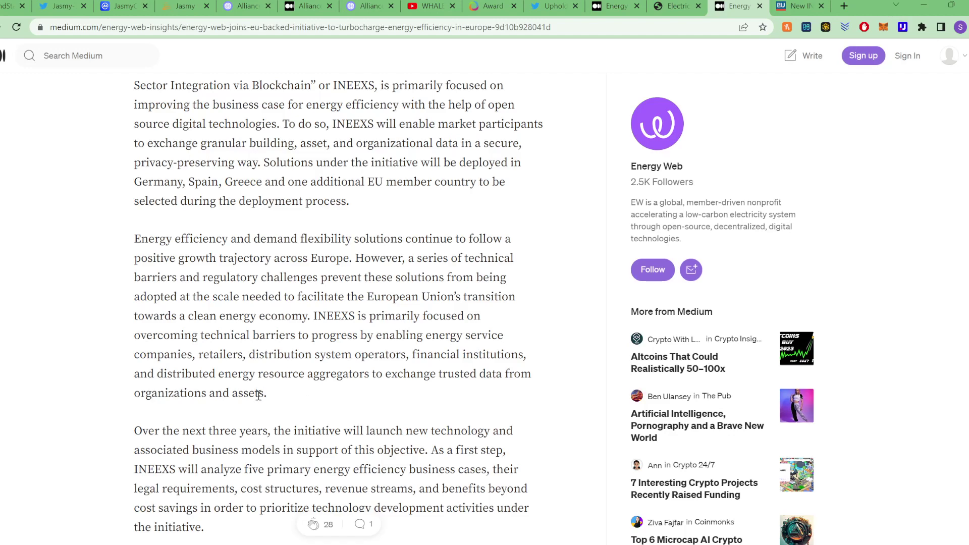
# Scroll to the partners list and switch to the BUILD UP article on the new INEEXS project
pyautogui.scroll(5, 303, 419)
pyautogui.scroll(-1, 394, 462)
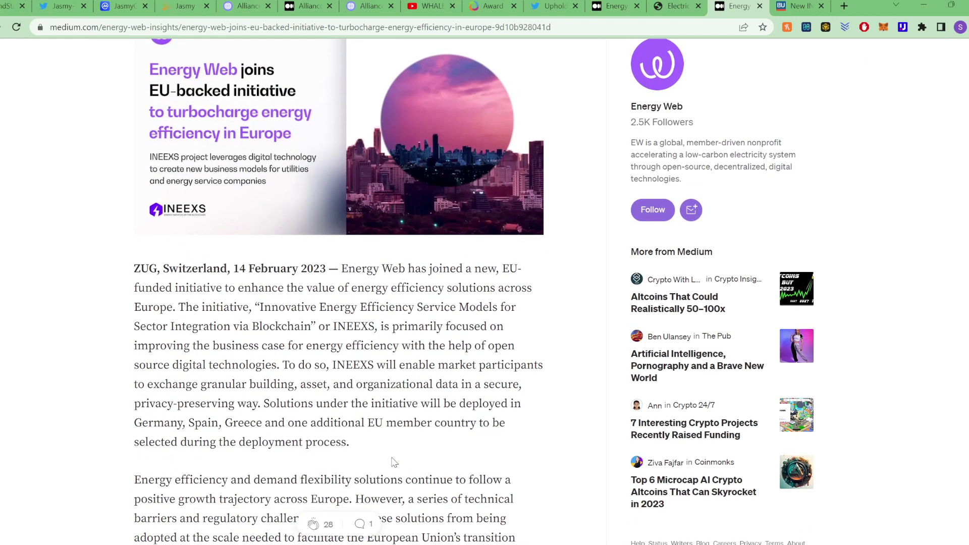
pyautogui.scroll(-8, 376, 398)
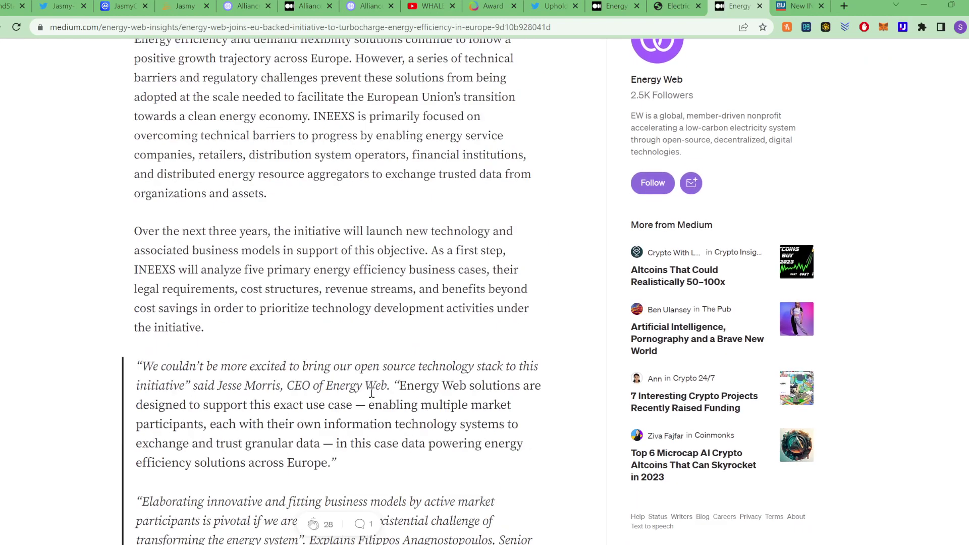
pyautogui.scroll(-12, 371, 392)
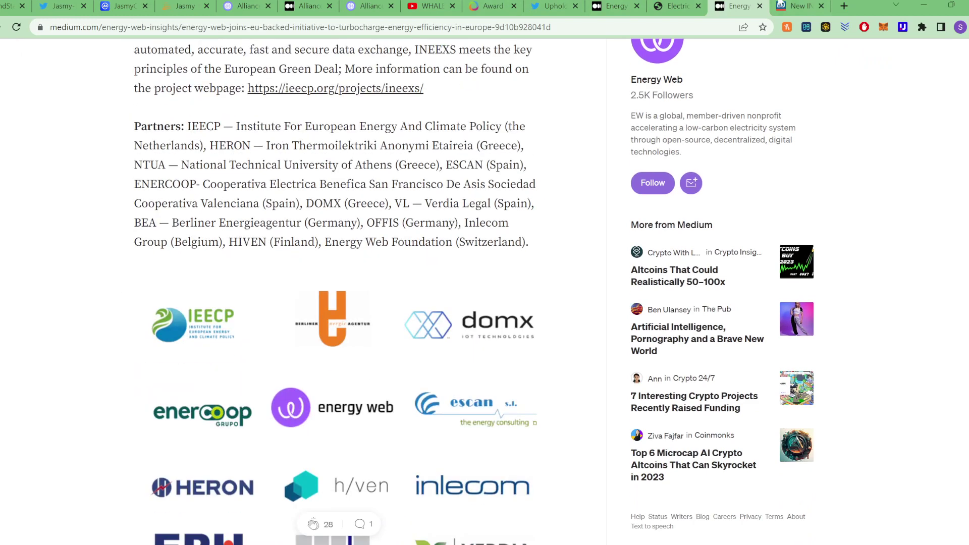
pyautogui.click(793, 5)
pyautogui.scroll(-3, 226, 328)
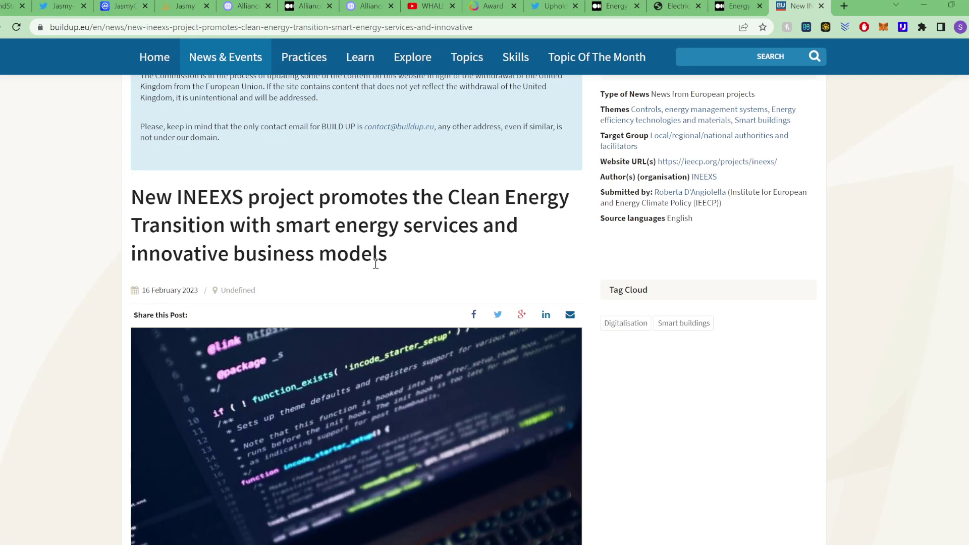
pyautogui.scroll(-9, 376, 264)
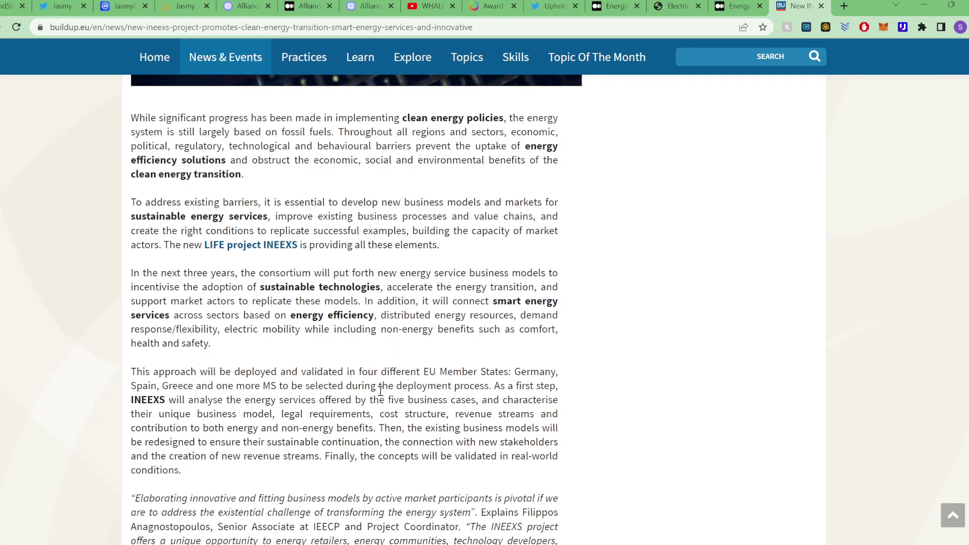
pyautogui.scroll(3, 398, 456)
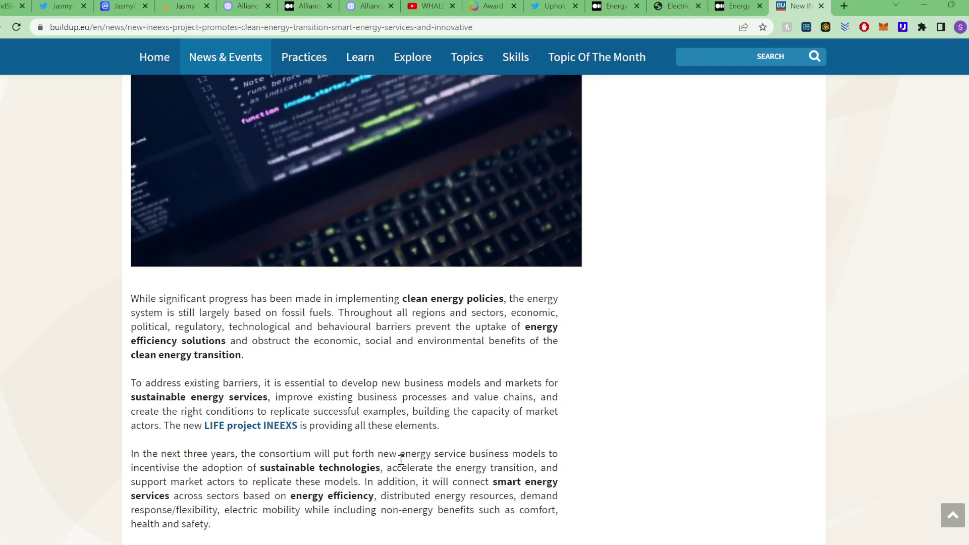
pyautogui.scroll(-2, 396, 458)
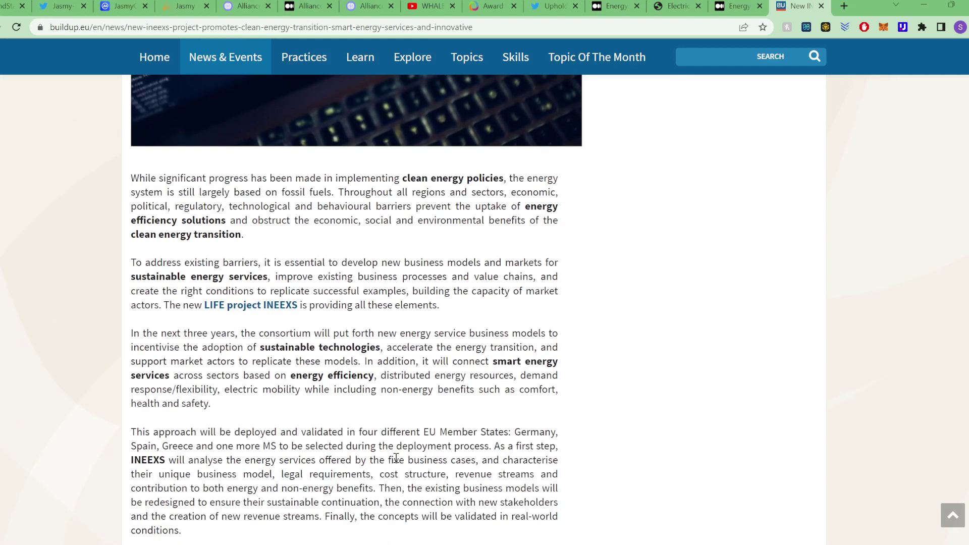
pyautogui.scroll(-2, 353, 394)
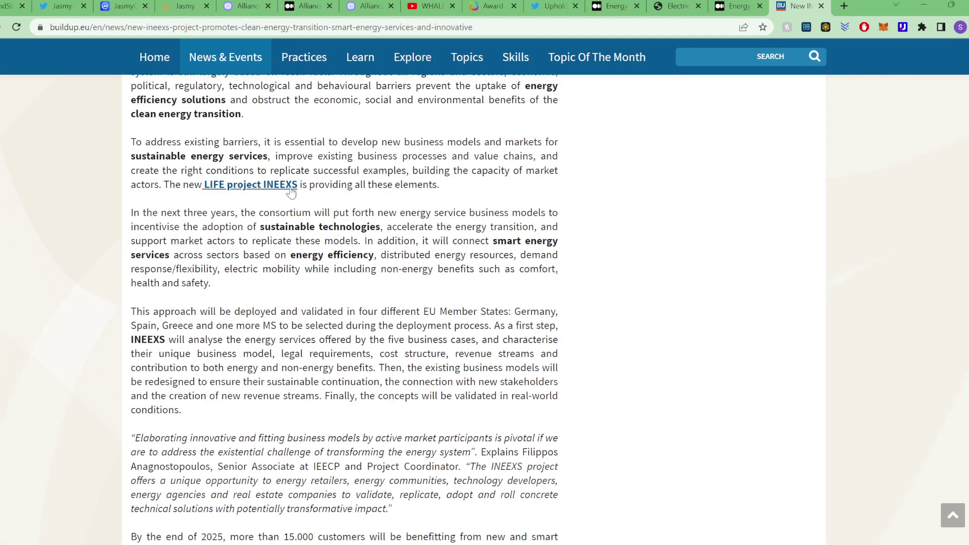
pyautogui.click(739, 5)
pyautogui.click(676, 6)
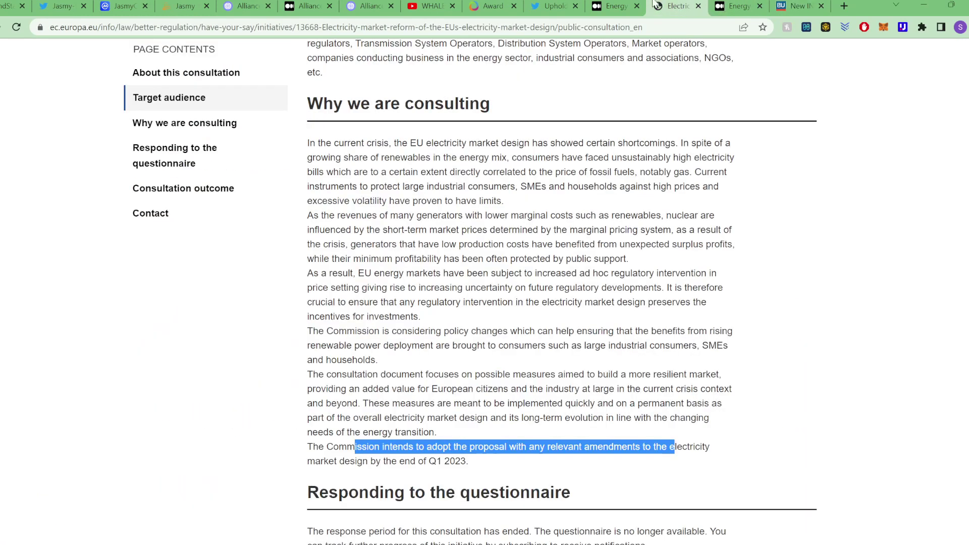
pyautogui.scroll(6, 503, 200)
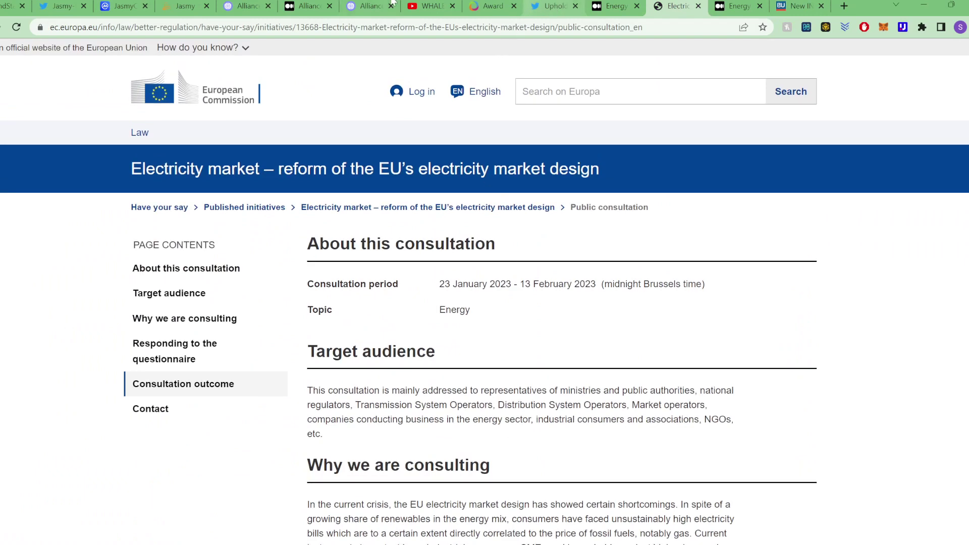
pyautogui.click(483, 6)
pyautogui.scroll(5, 532, 352)
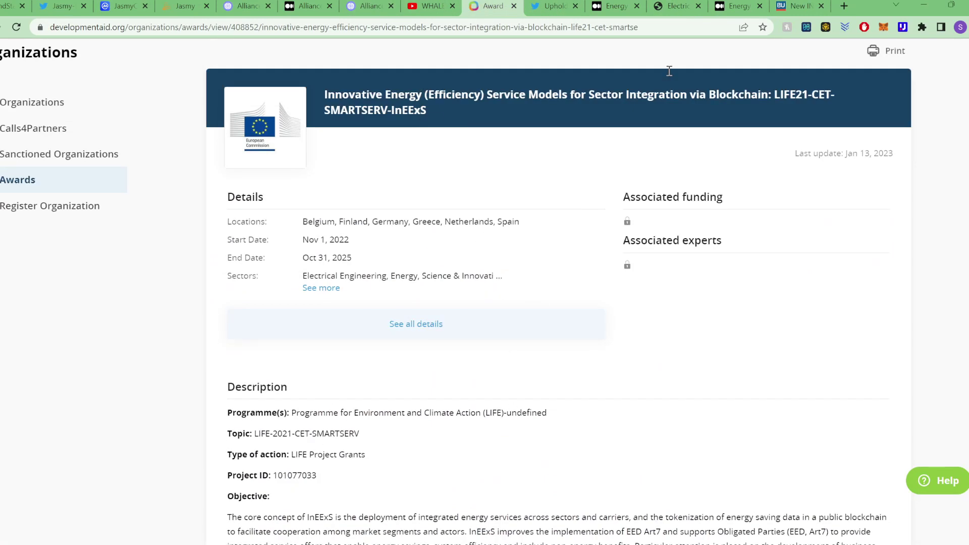
pyautogui.click(798, 6)
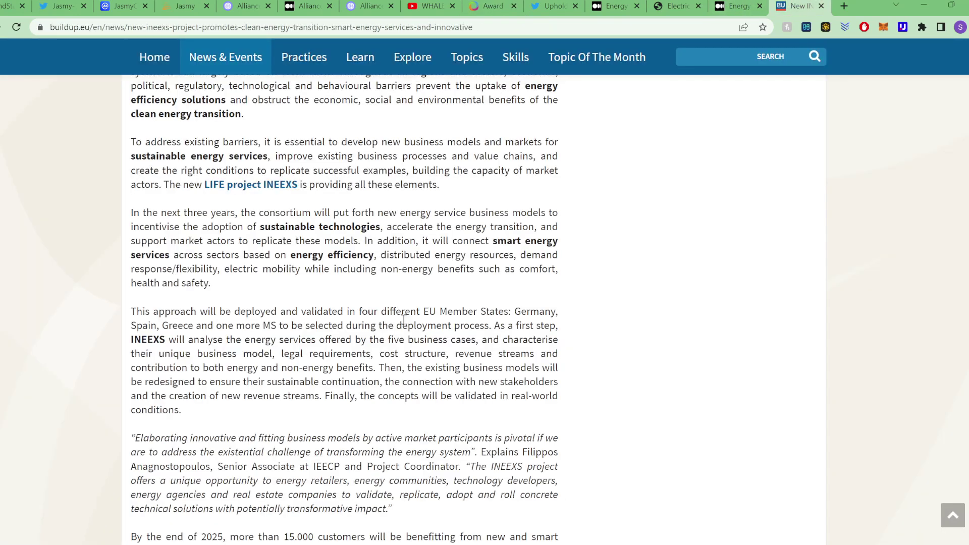
pyautogui.scroll(-5, 404, 319)
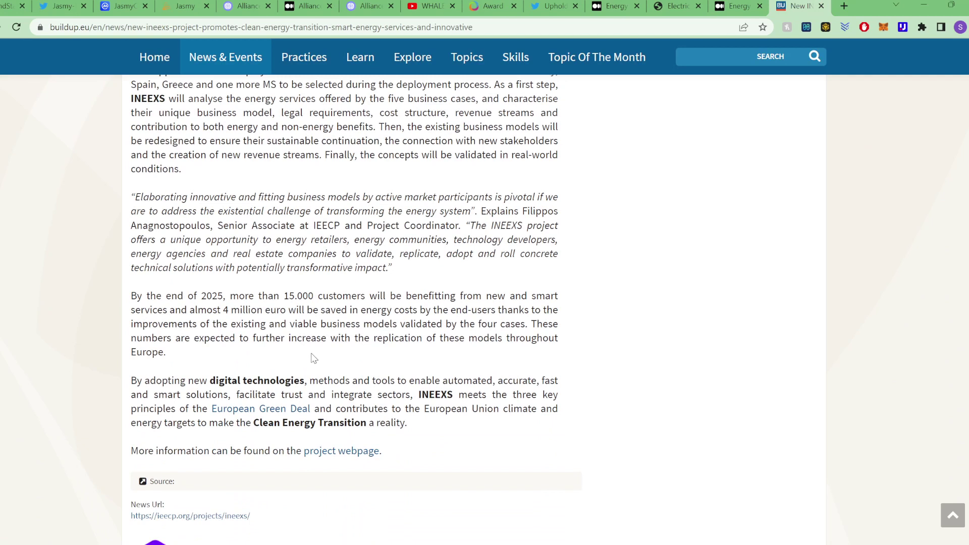
pyautogui.moveTo(167, 295); pyautogui.dragTo(302, 297)
pyautogui.click(307, 297)
pyautogui.moveTo(222, 308); pyautogui.dragTo(287, 310)
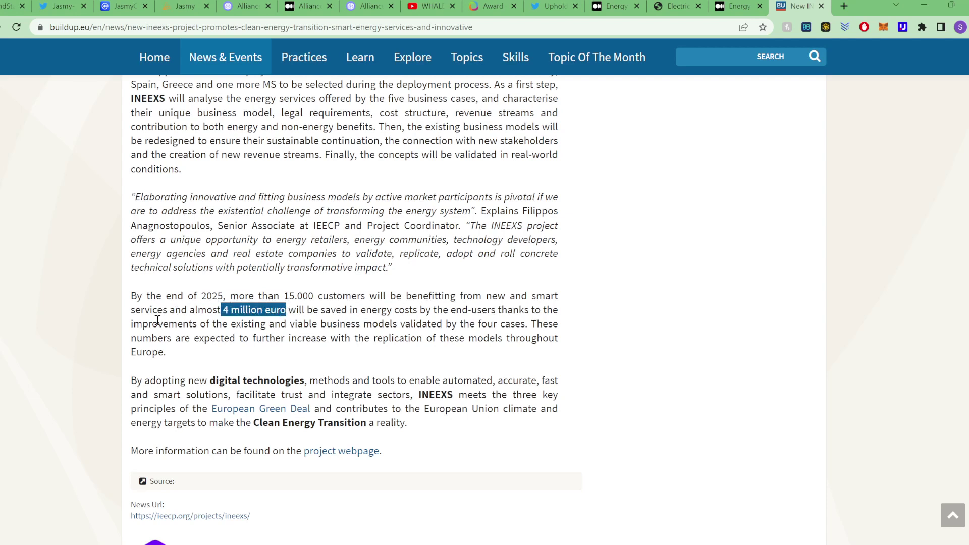
pyautogui.moveTo(158, 322); pyautogui.dragTo(510, 323)
pyautogui.scroll(-1, 417, 385)
pyautogui.scroll(-2, 417, 385)
pyautogui.scroll(5, 417, 389)
pyautogui.scroll(-4, 439, 444)
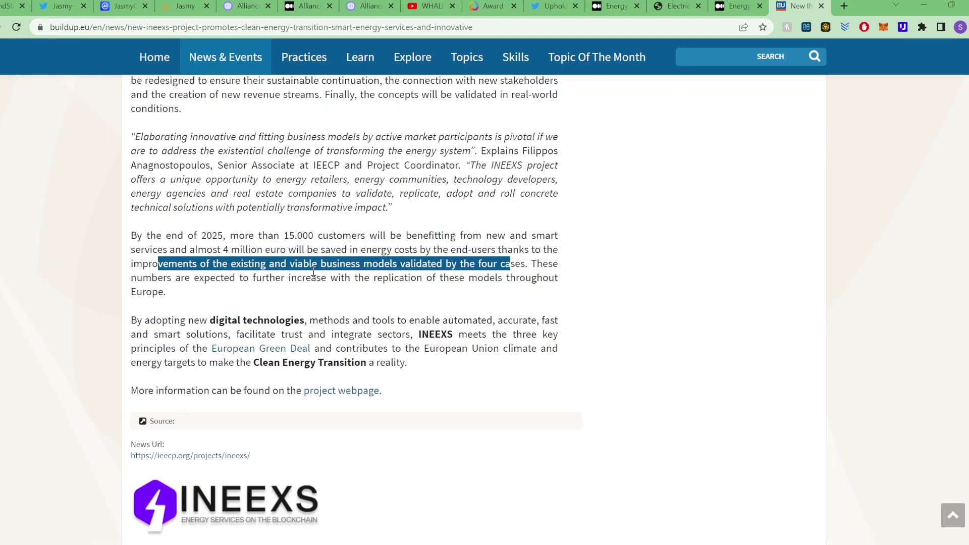
pyautogui.moveTo(230, 236); pyautogui.dragTo(382, 236)
pyautogui.click(382, 237)
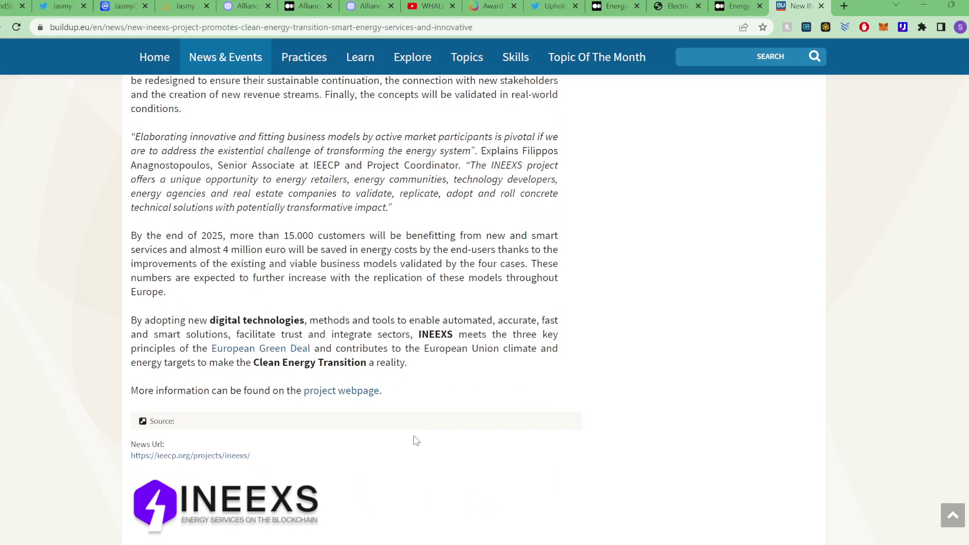
pyautogui.scroll(-6, 270, 394)
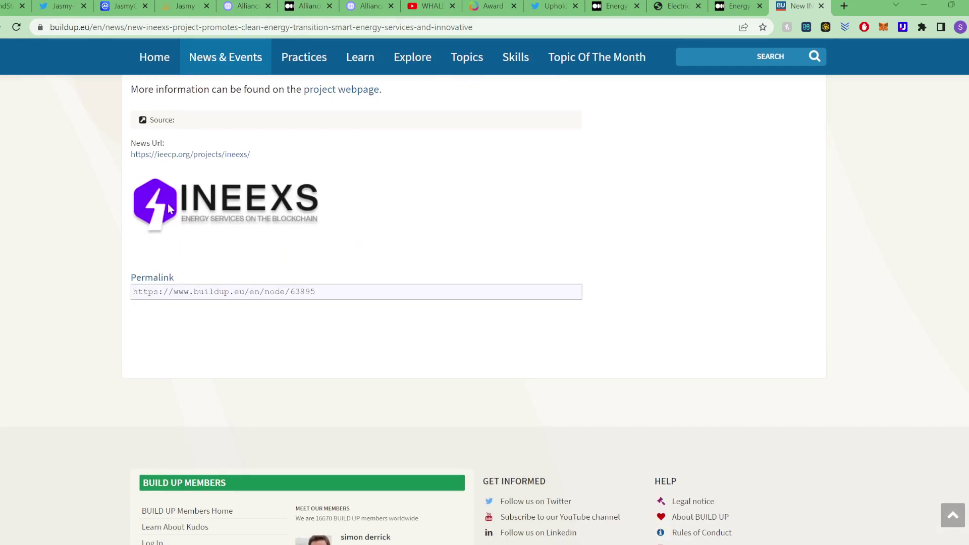
pyautogui.scroll(8, 261, 274)
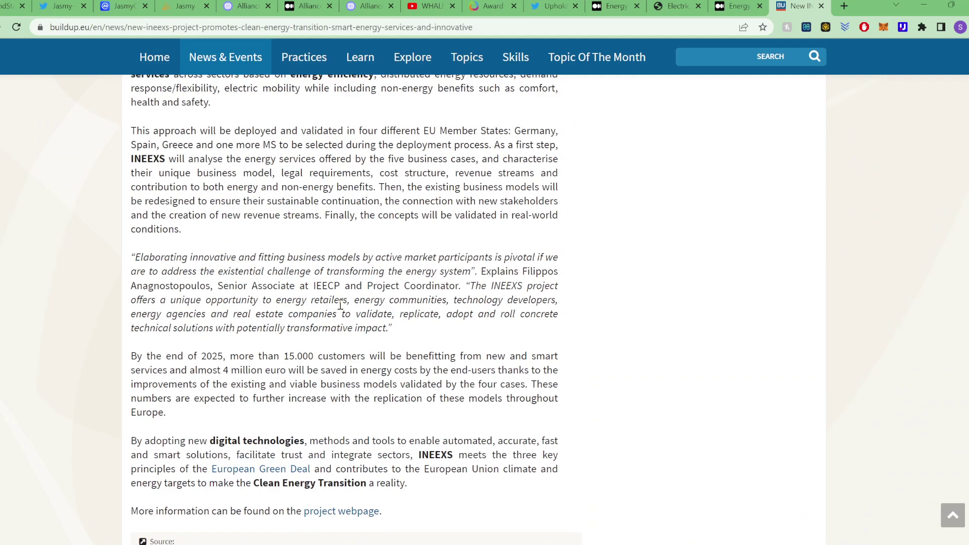
pyautogui.scroll(5, 319, 297)
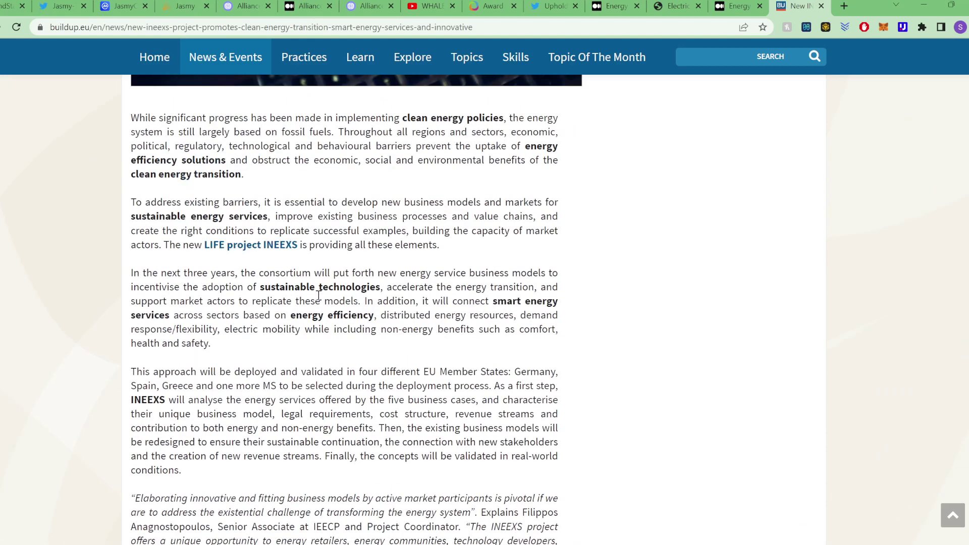
pyautogui.scroll(5, 582, 237)
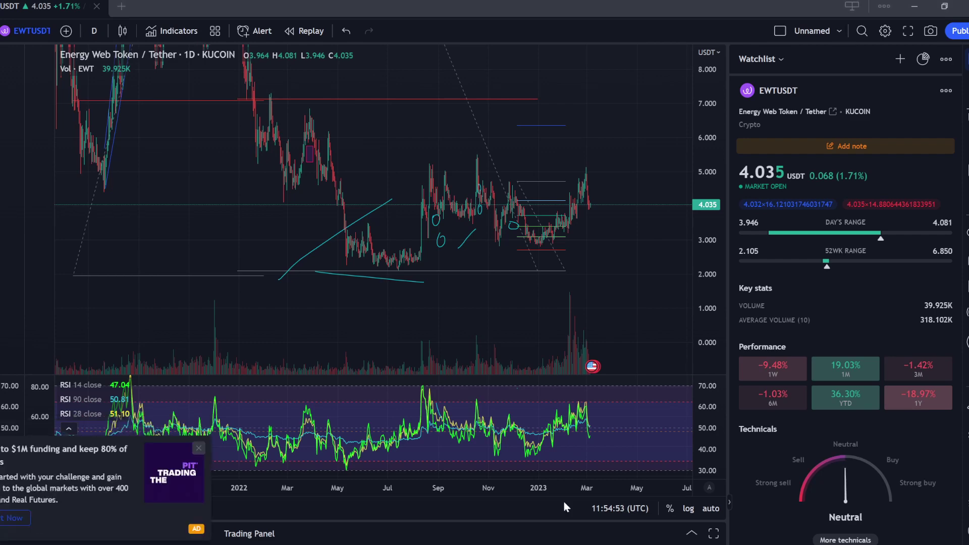
# Zoom the EWT/USDT daily chart's time axis and close the trading challenge advertisement
pyautogui.scroll(3, 528, 183)
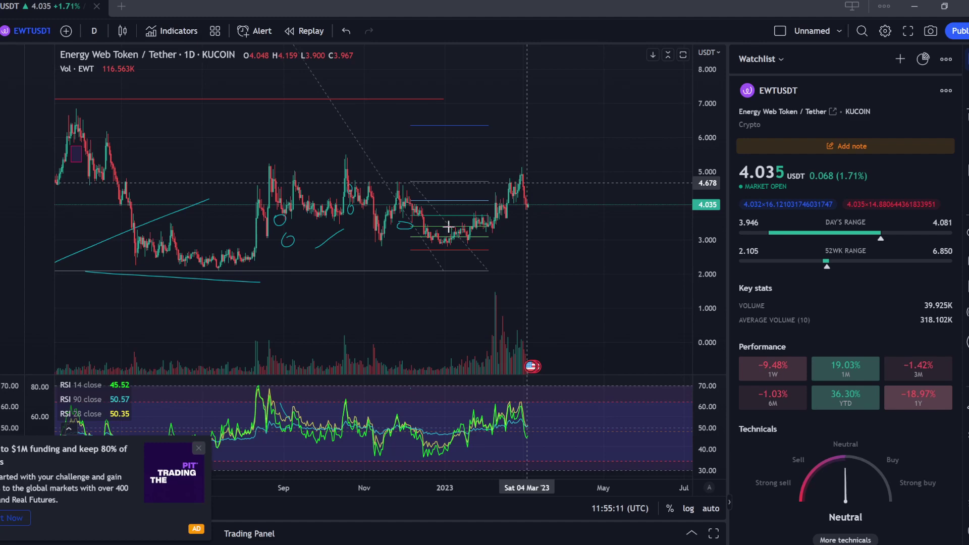
pyautogui.scroll(-3, 527, 187)
pyautogui.scroll(2, 613, 219)
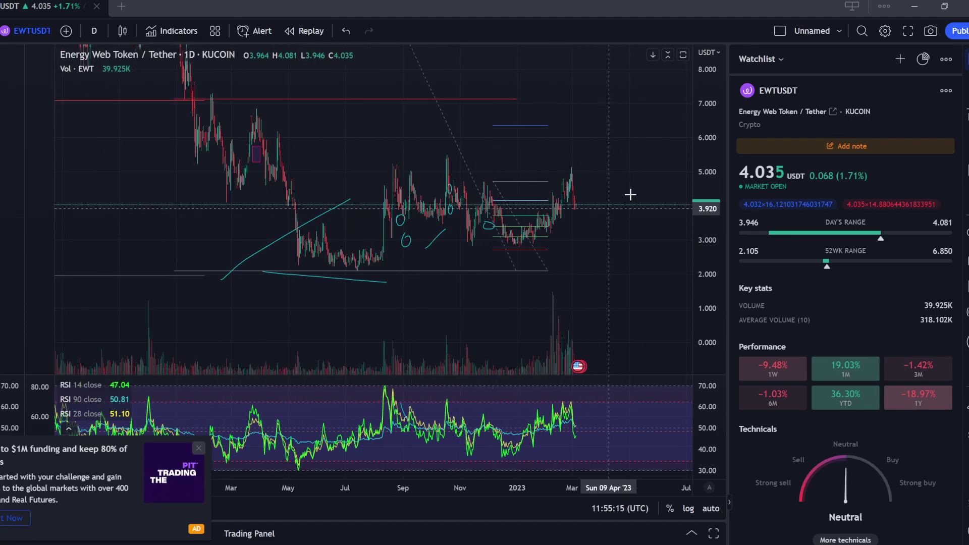
pyautogui.click(197, 448)
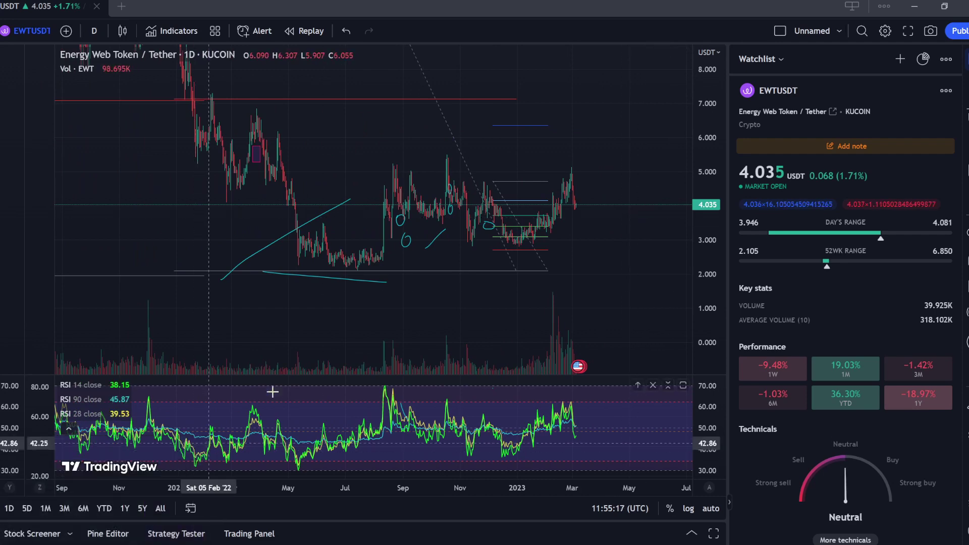
# Zoom the time axis in and out to review the trendlines, horizontal levels and RSI pane
pyautogui.scroll(1, 465, 327)
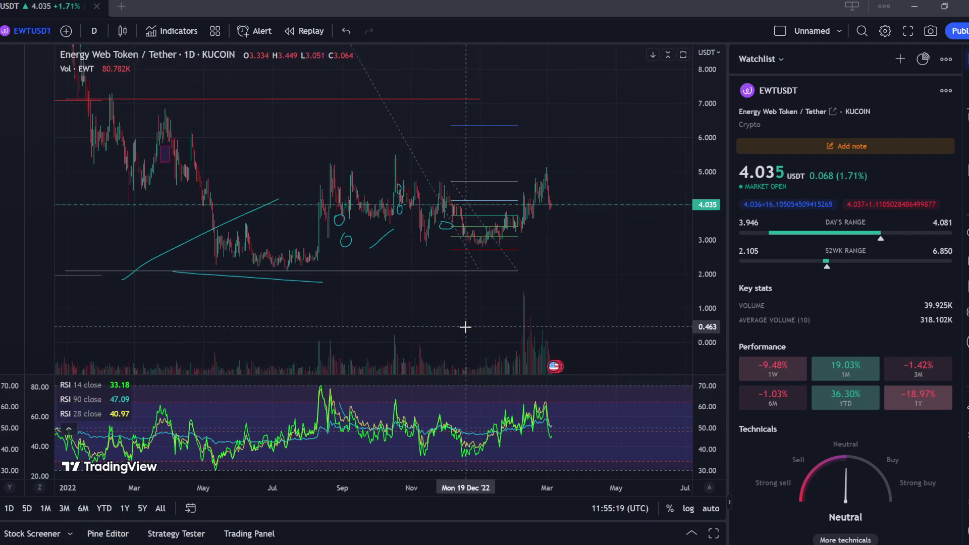
pyautogui.scroll(-2, 404, 257)
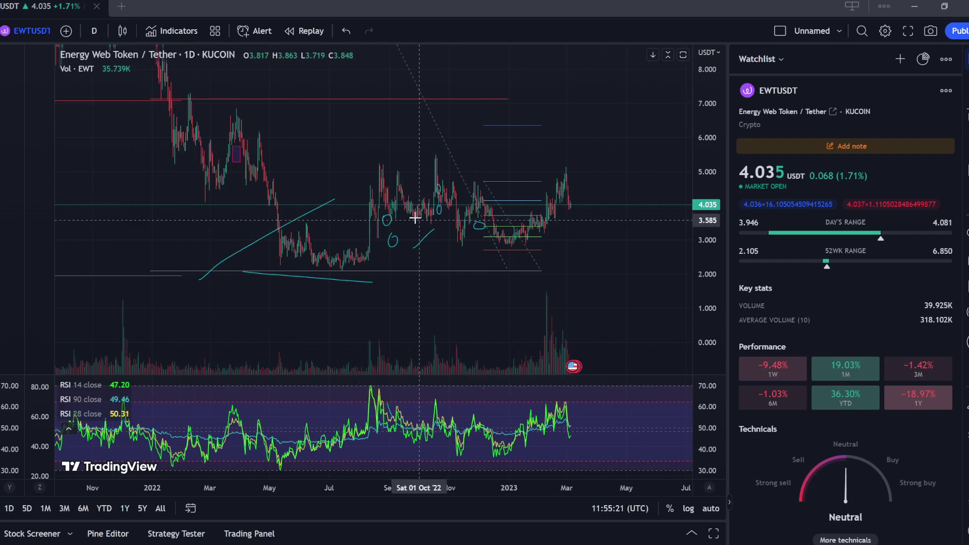
pyautogui.scroll(-2, 303, 141)
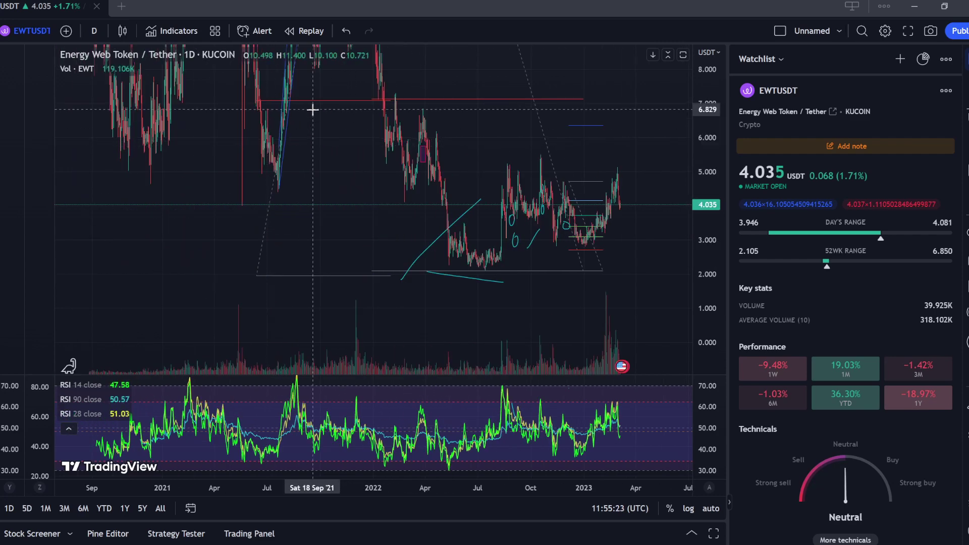
pyautogui.scroll(3, 554, 237)
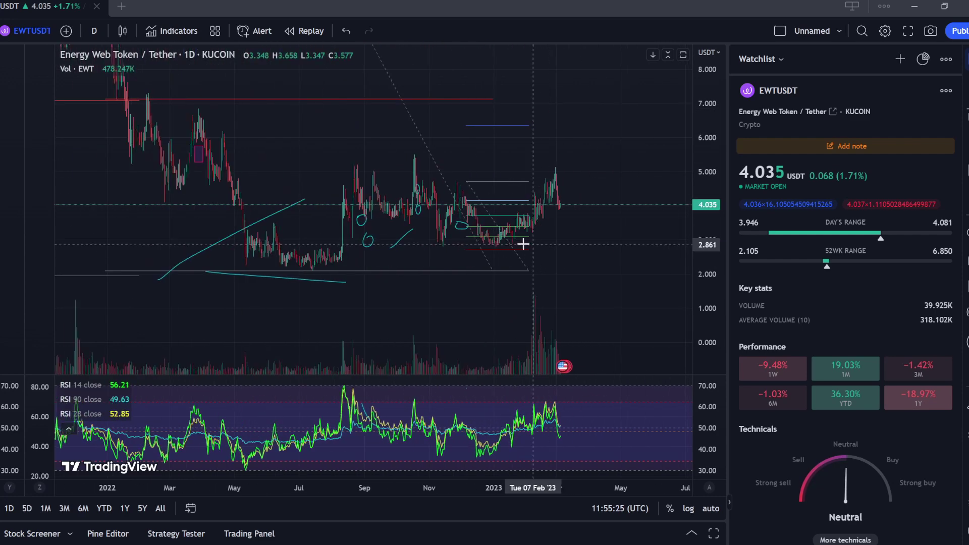
pyautogui.scroll(1, 520, 244)
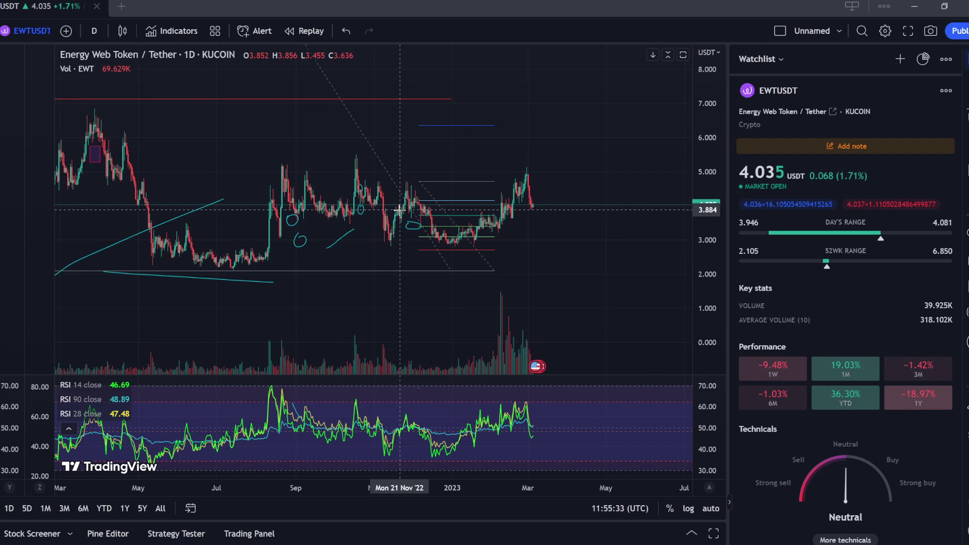
pyautogui.scroll(-1, 380, 191)
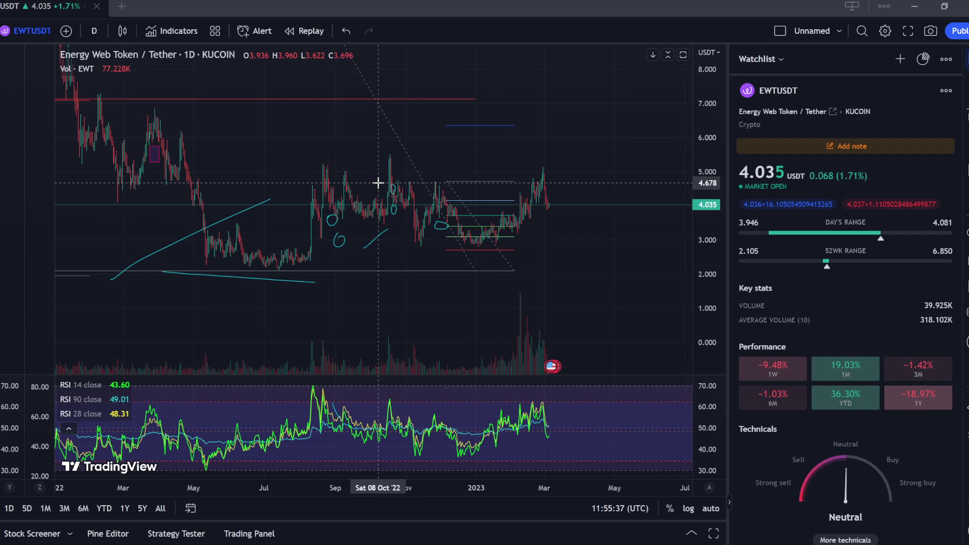
pyautogui.scroll(-3, 348, 151)
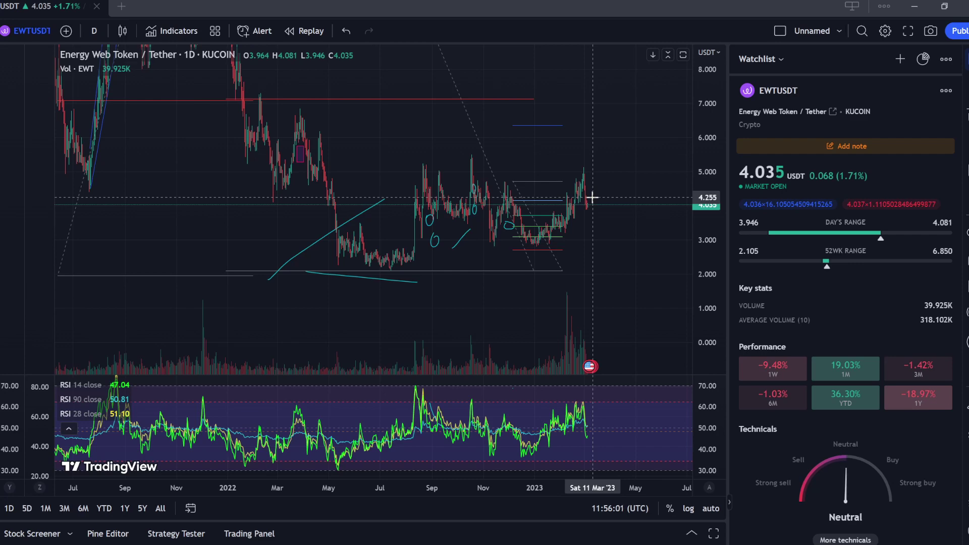
pyautogui.scroll(2, 590, 197)
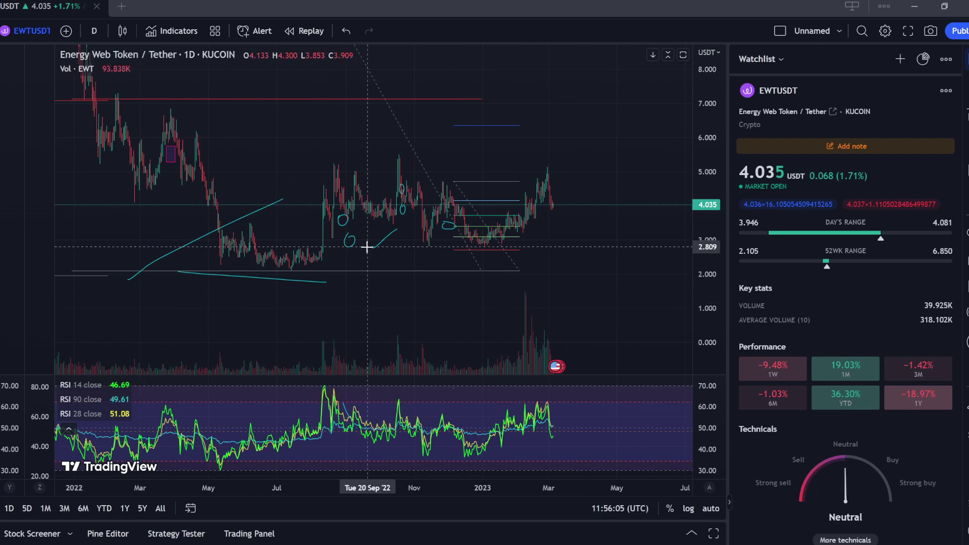
pyautogui.scroll(1, 550, 187)
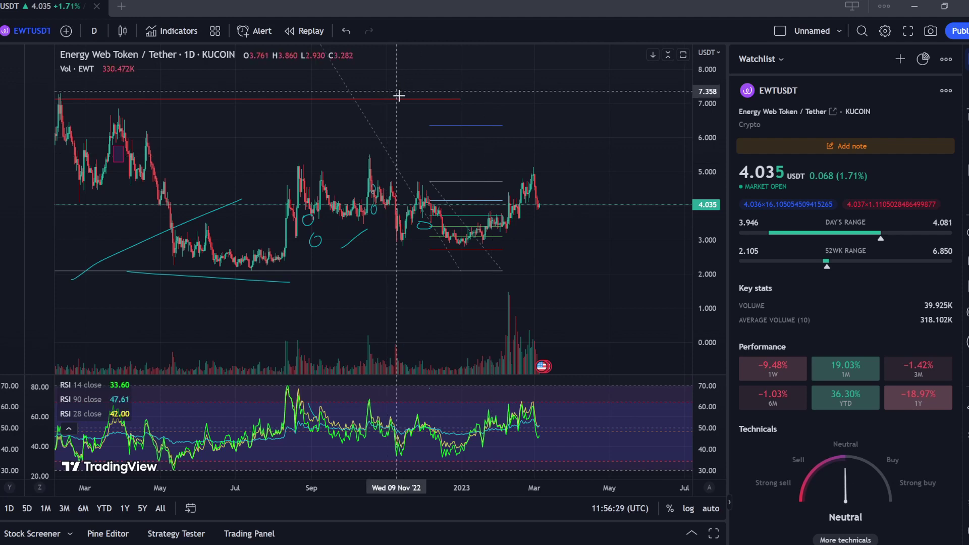
pyautogui.scroll(-2, 409, 111)
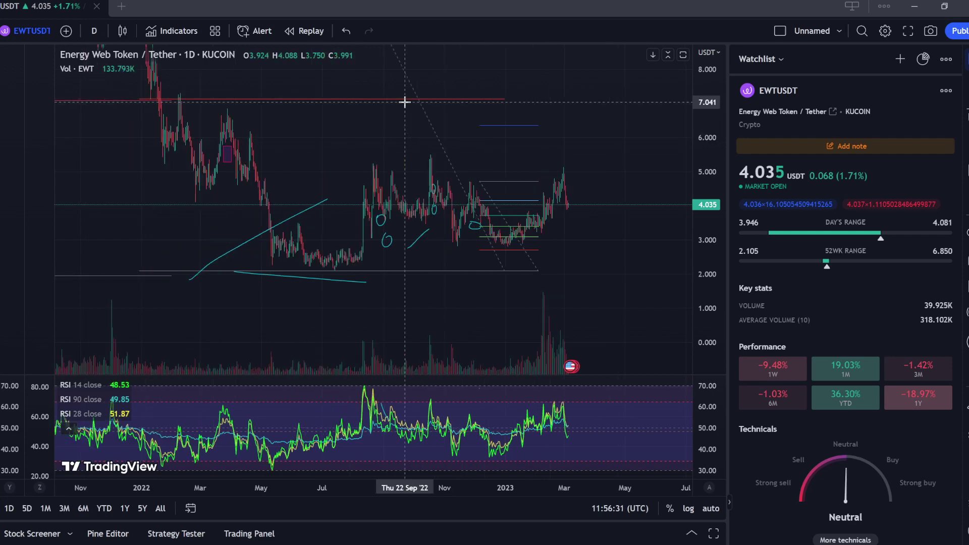
# Sketch a rising projection curve and a short cyan line beneath the 2022 lows
pyautogui.moveTo(550, 157); pyautogui.dragTo(520, 198)
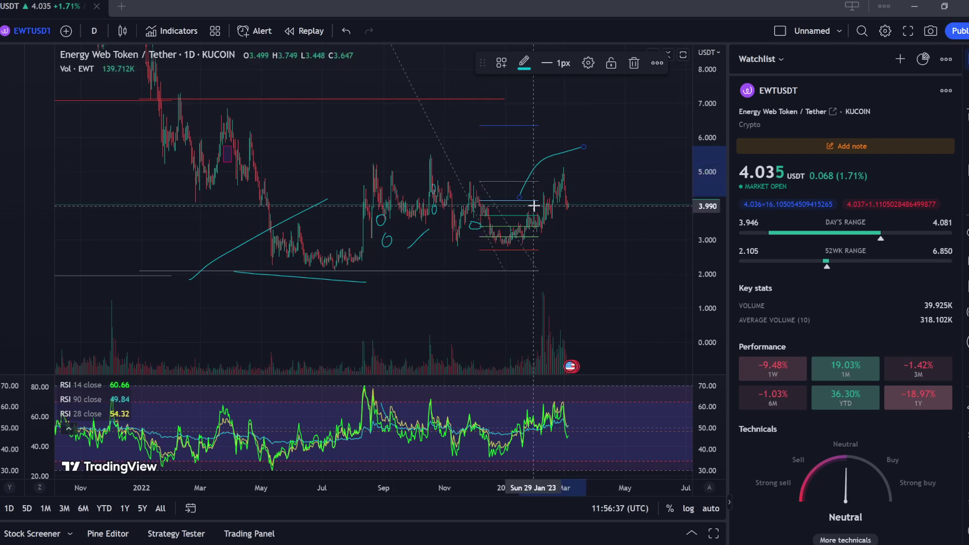
pyautogui.scroll(3, 534, 205)
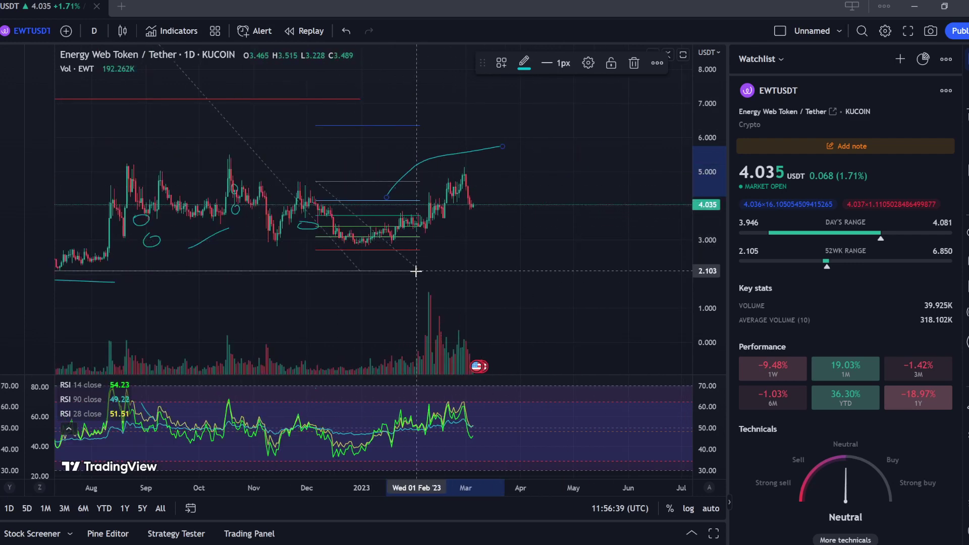
pyautogui.moveTo(417, 271); pyautogui.dragTo(534, 270)
# Zoom the time axis in and back out, then deselect the trend line
pyautogui.scroll(2, 451, 188)
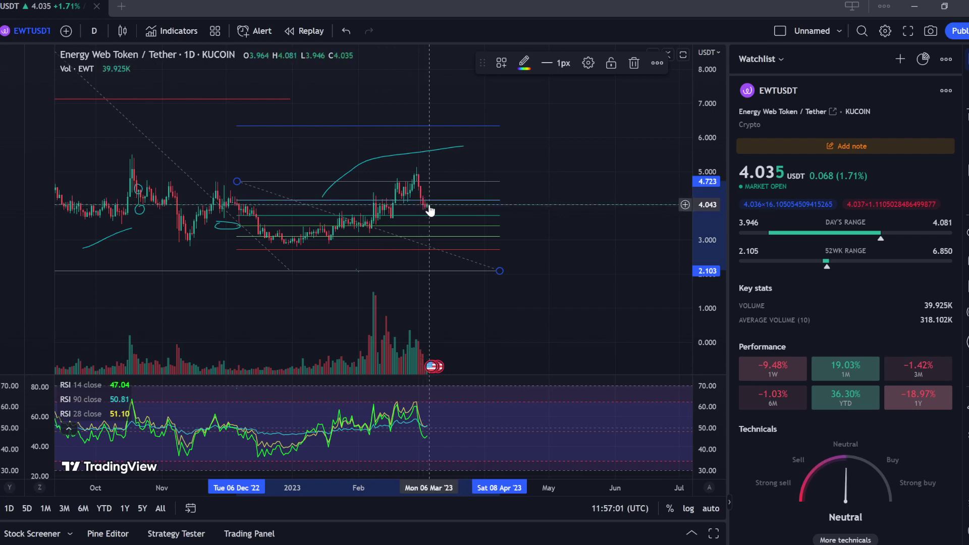
pyautogui.scroll(1, 432, 209)
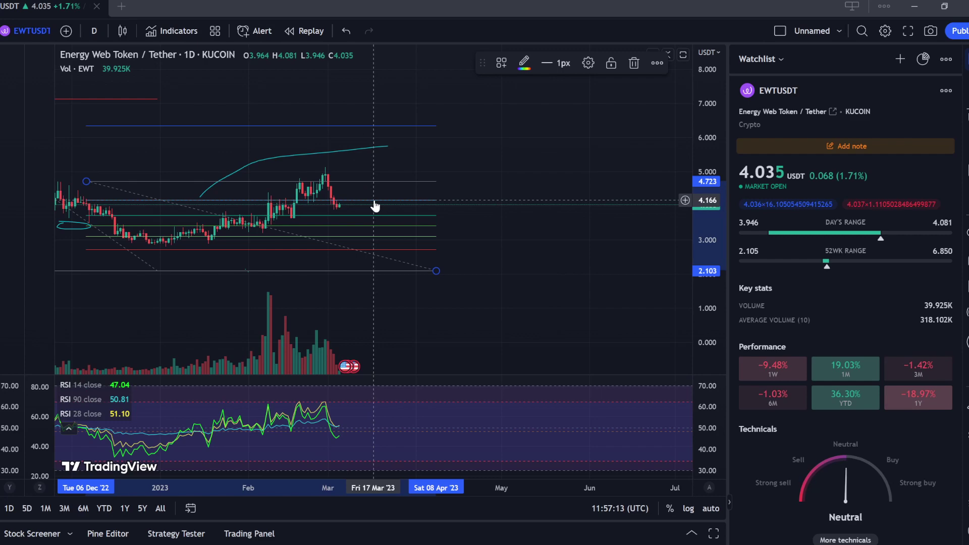
pyautogui.scroll(-5, 376, 205)
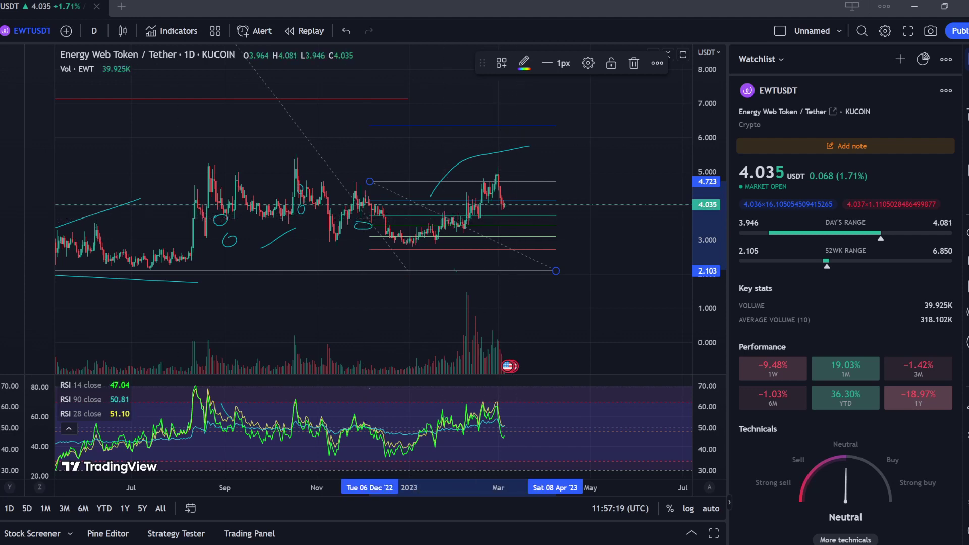
pyautogui.click(513, 218)
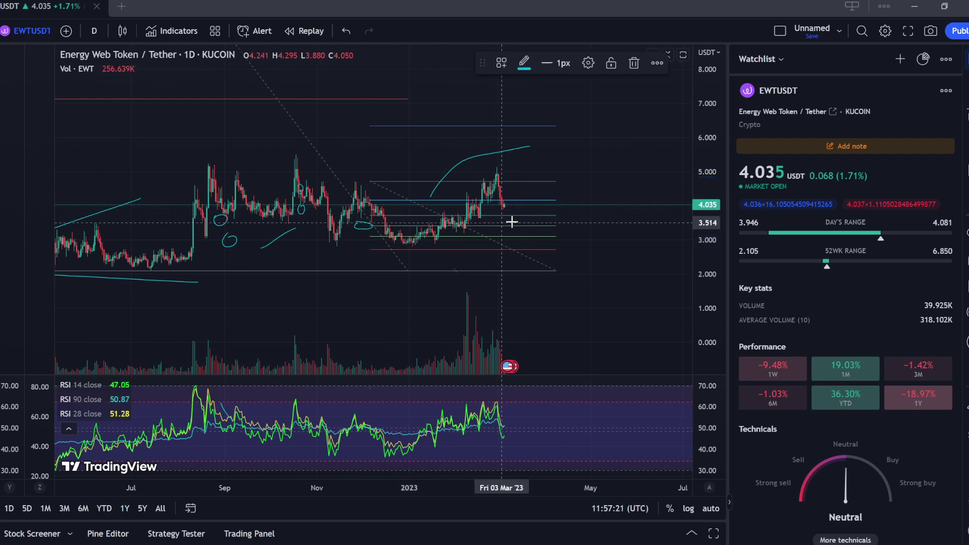
# Draw small cyan loops beside the latest candles marking buy zones near 3.6 and 3.1
pyautogui.moveTo(526, 225); pyautogui.dragTo(510, 222)
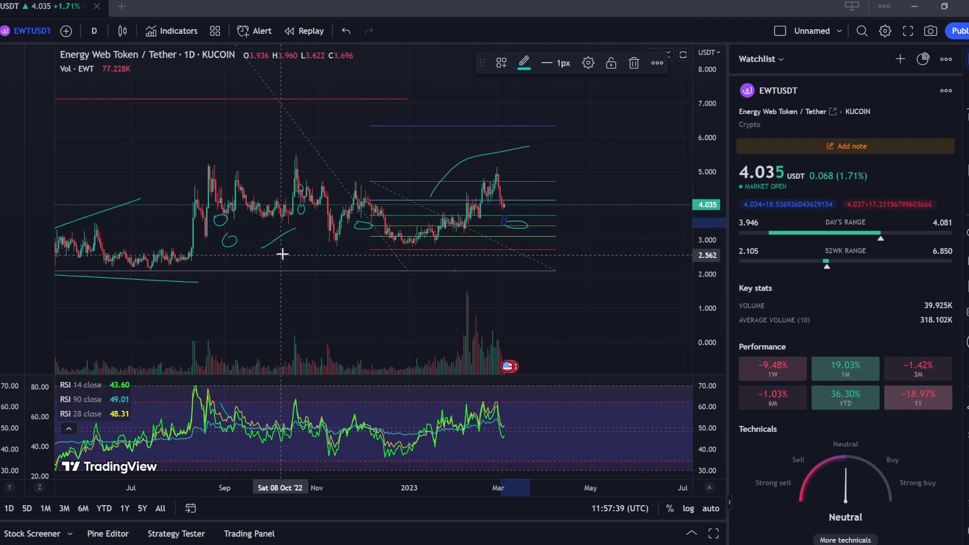
pyautogui.scroll(-2, 318, 242)
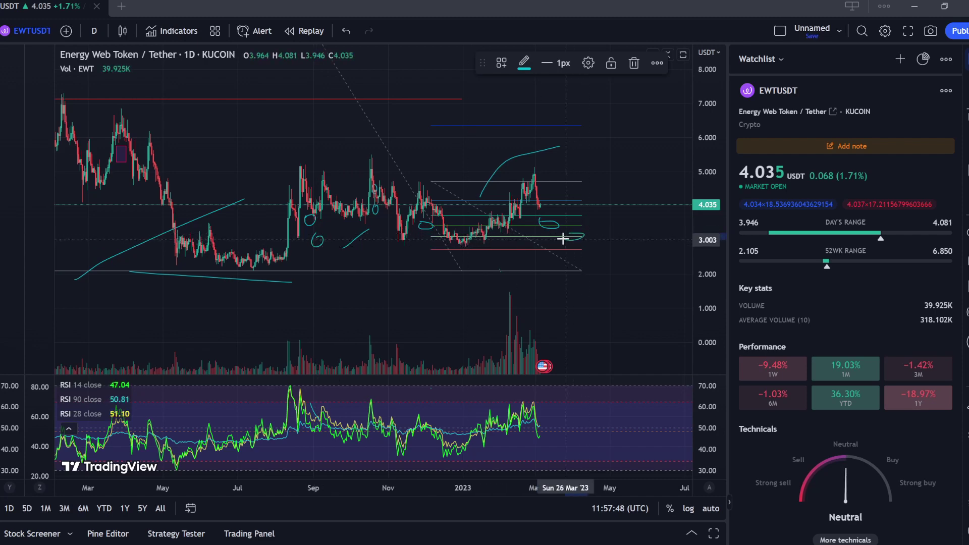
pyautogui.scroll(2, 541, 214)
pyautogui.scroll(3, 541, 214)
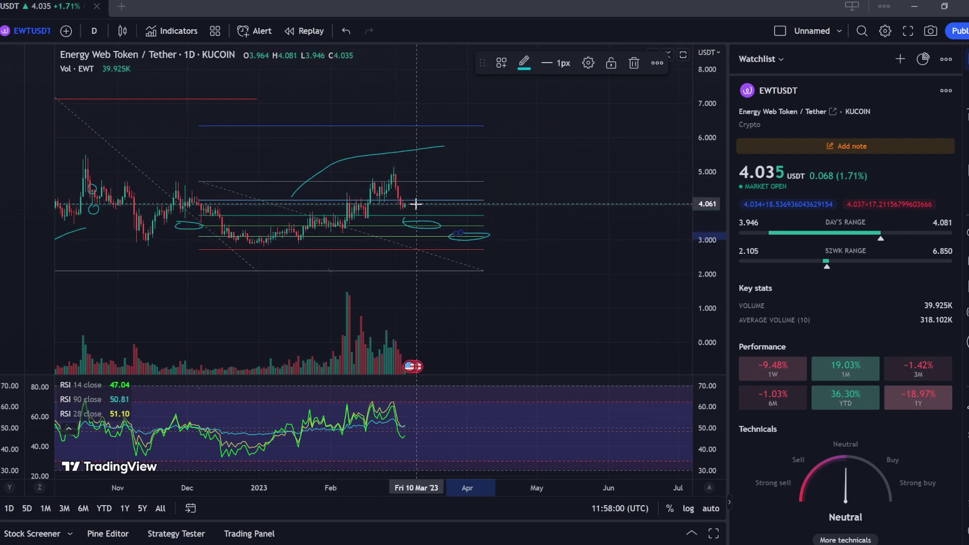
pyautogui.moveTo(411, 204); pyautogui.dragTo(426, 202)
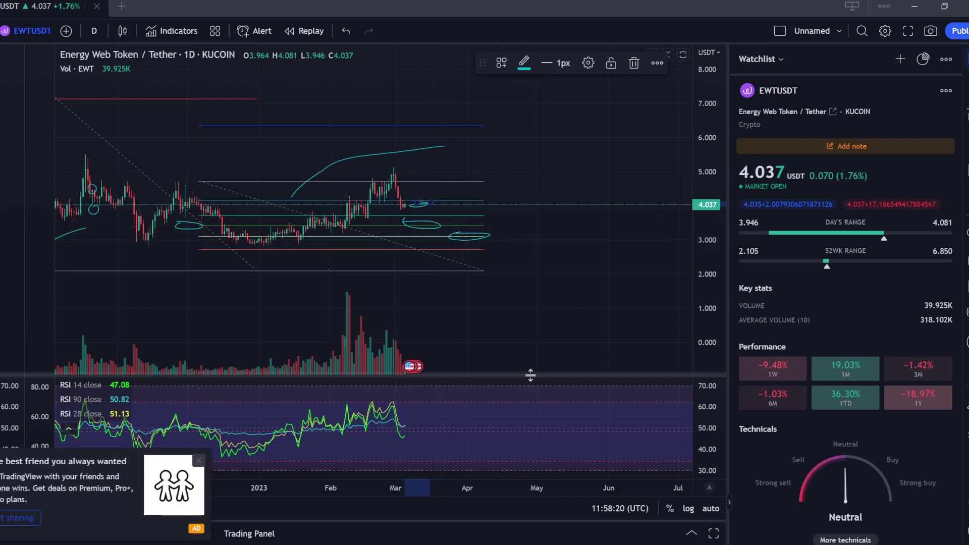
# Enlarge the RSI pane to the lower half and dismiss the promo and Go ad-free popups
pyautogui.moveTo(530, 375); pyautogui.dragTo(558, 252)
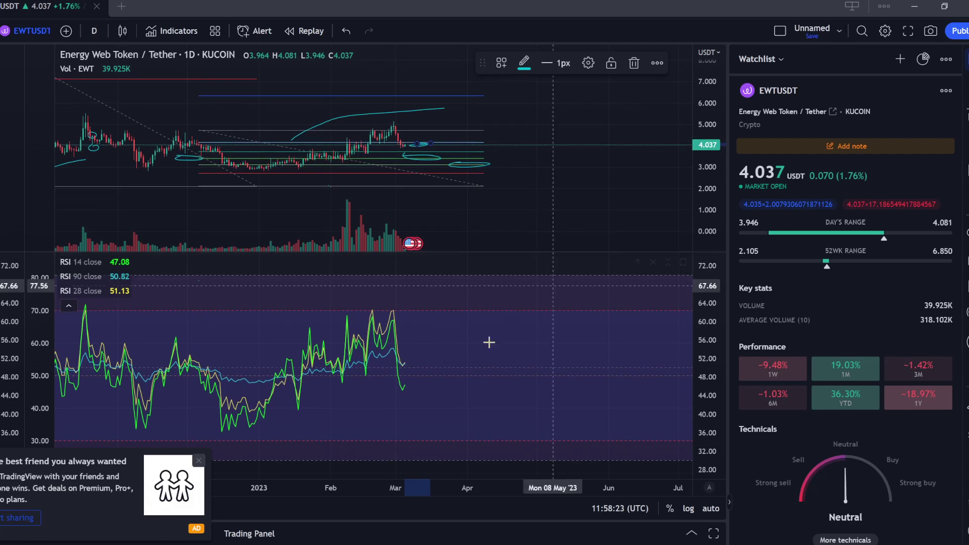
pyautogui.click(198, 461)
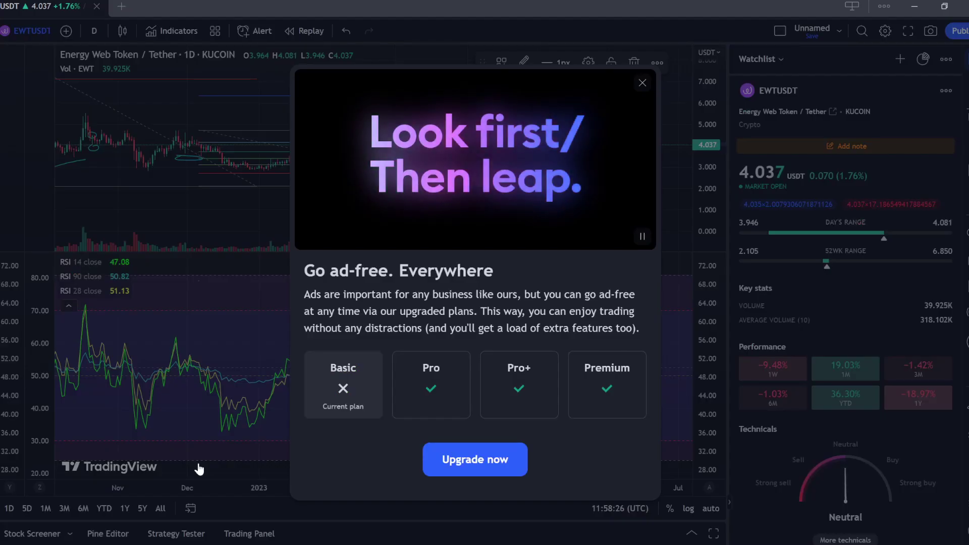
pyautogui.click(641, 82)
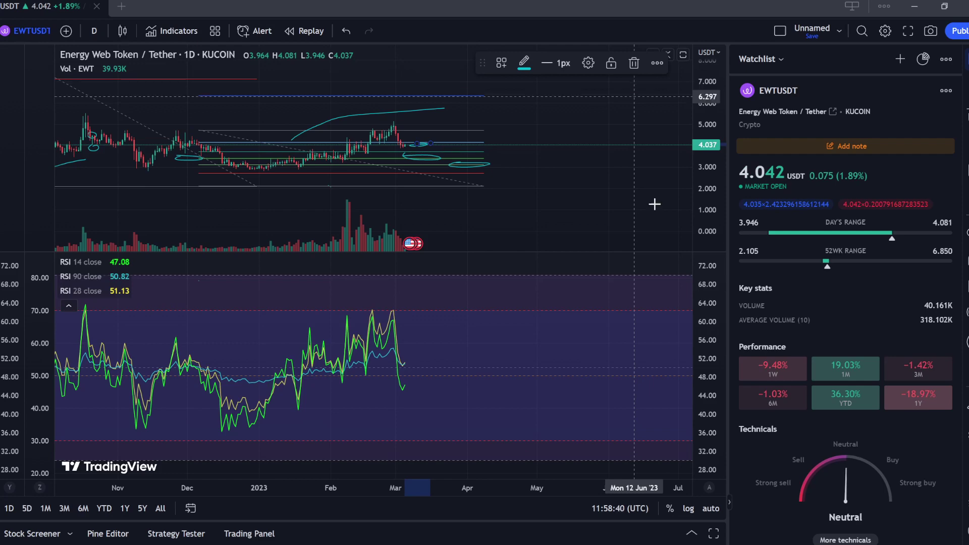
pyautogui.moveTo(567, 252); pyautogui.dragTo(553, 460)
pyautogui.scroll(-5, 506, 296)
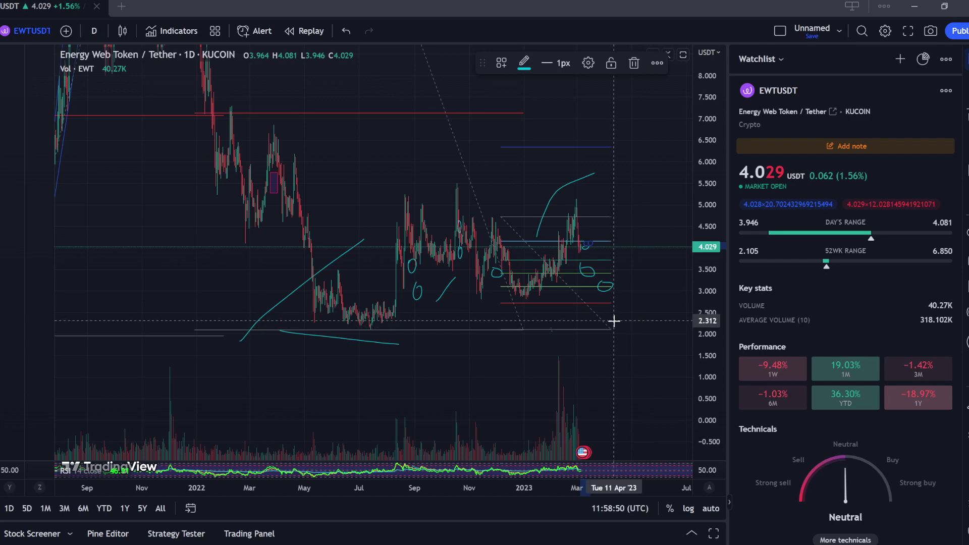
pyautogui.scroll(2, 611, 250)
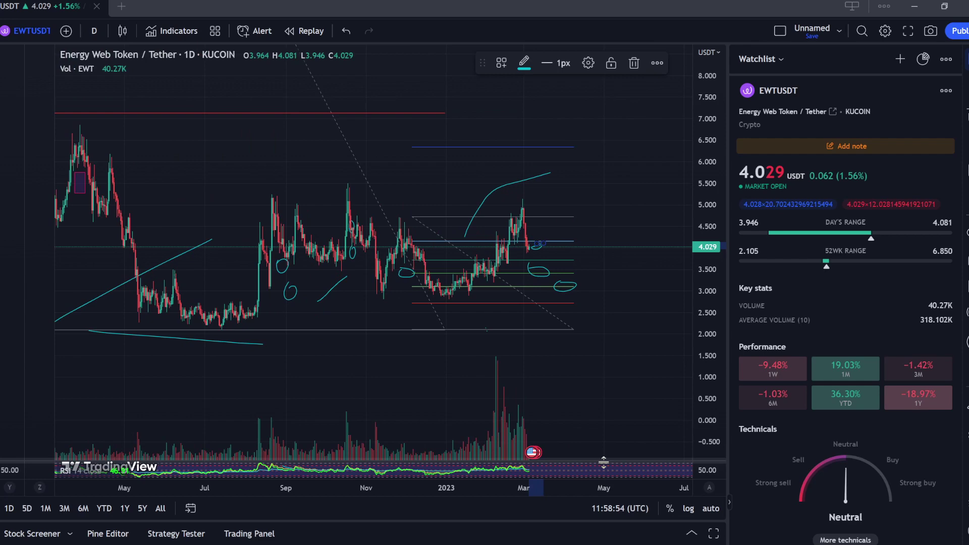
pyautogui.moveTo(599, 458); pyautogui.dragTo(598, 278)
pyautogui.scroll(3, 598, 278)
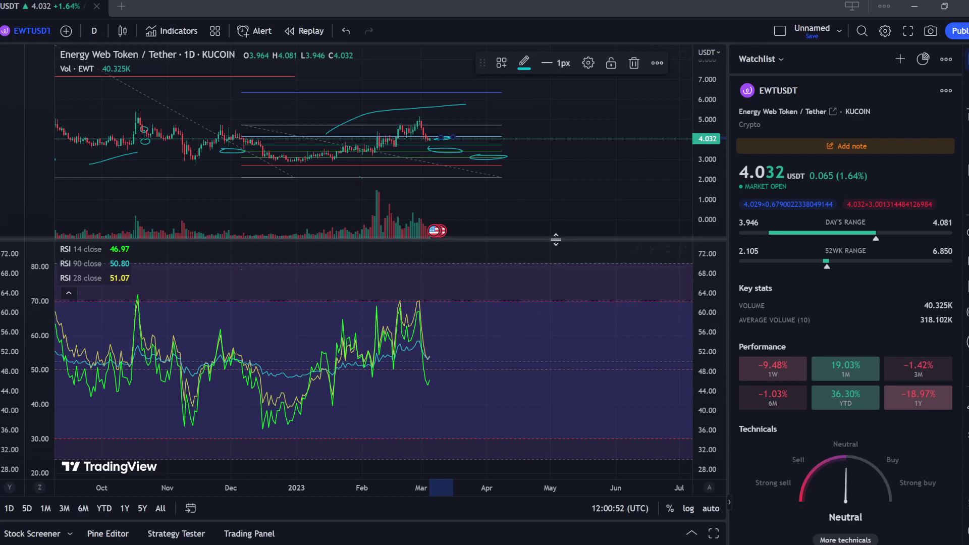
# Collapse the RSI pane to a thin bottom strip and readjust the time-axis zoom
pyautogui.moveTo(555, 239); pyautogui.dragTo(527, 402)
pyautogui.scroll(-3, 528, 402)
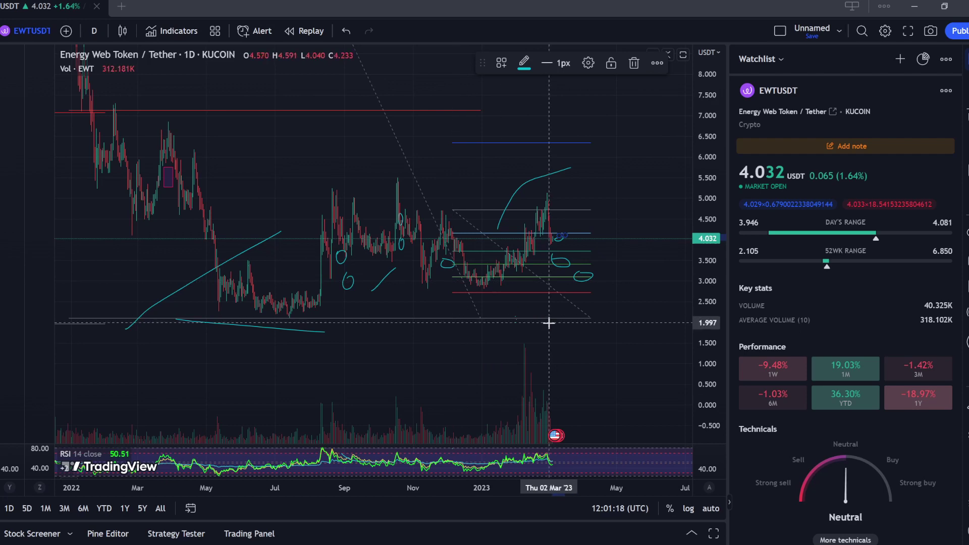
pyautogui.scroll(-1, 550, 319)
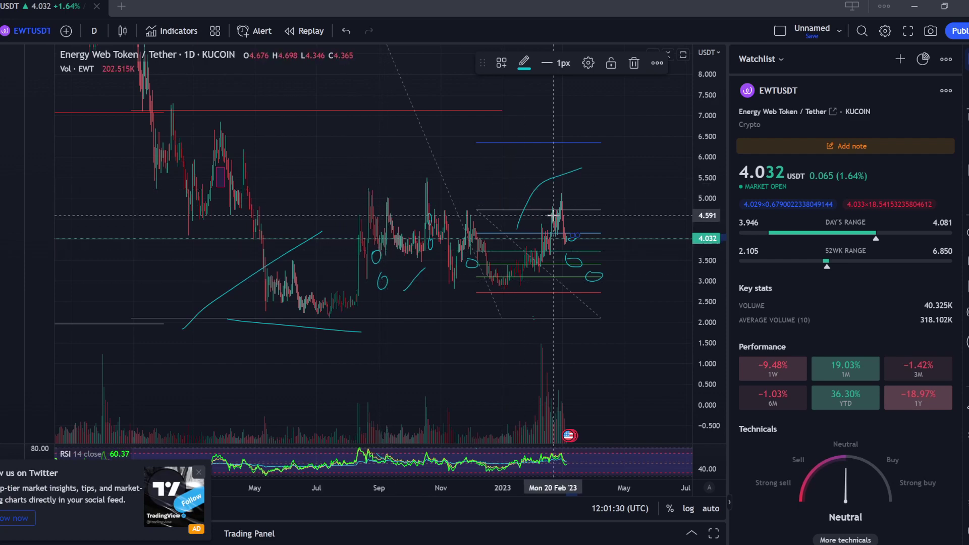
pyautogui.scroll(-2, 392, 279)
pyautogui.scroll(2, 438, 280)
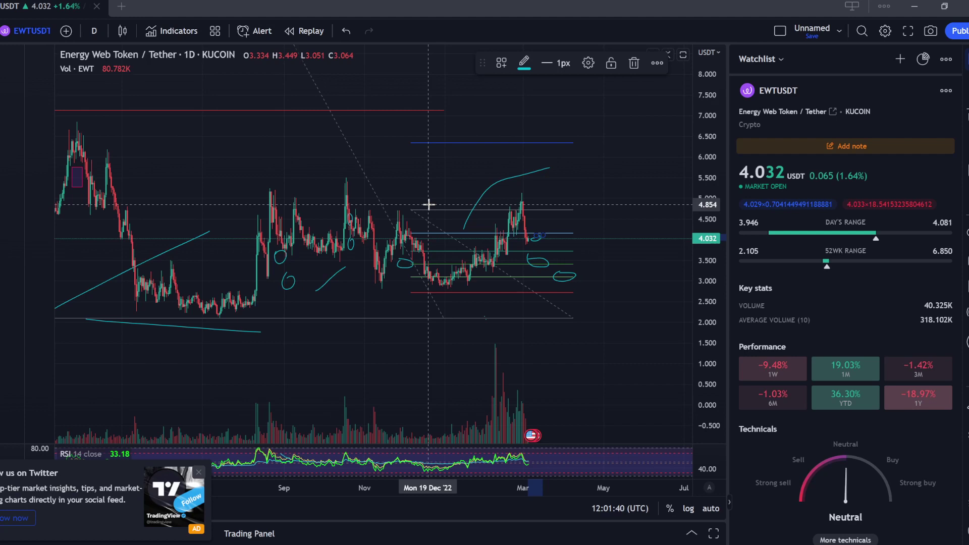
# Close the Twitter follow popup in the chart's lower-left corner
pyautogui.click(199, 472)
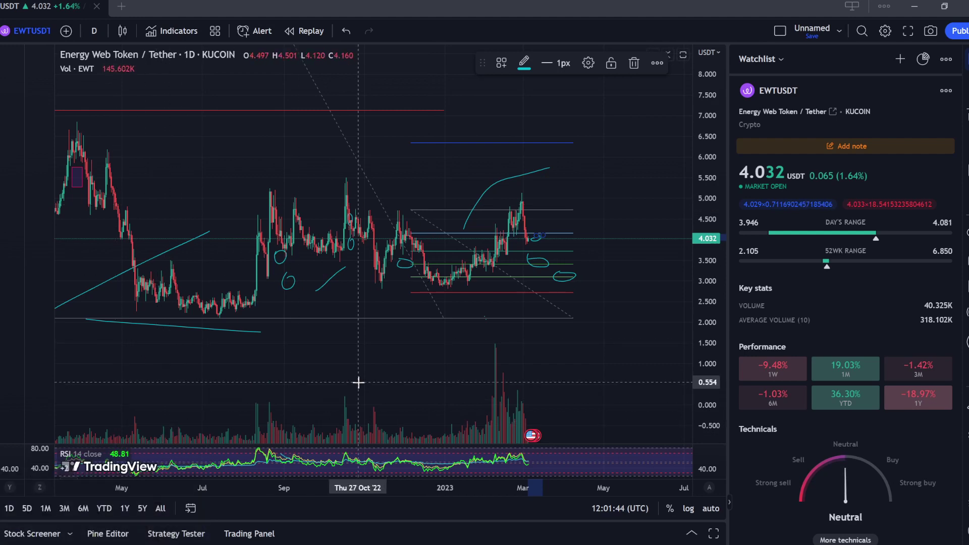